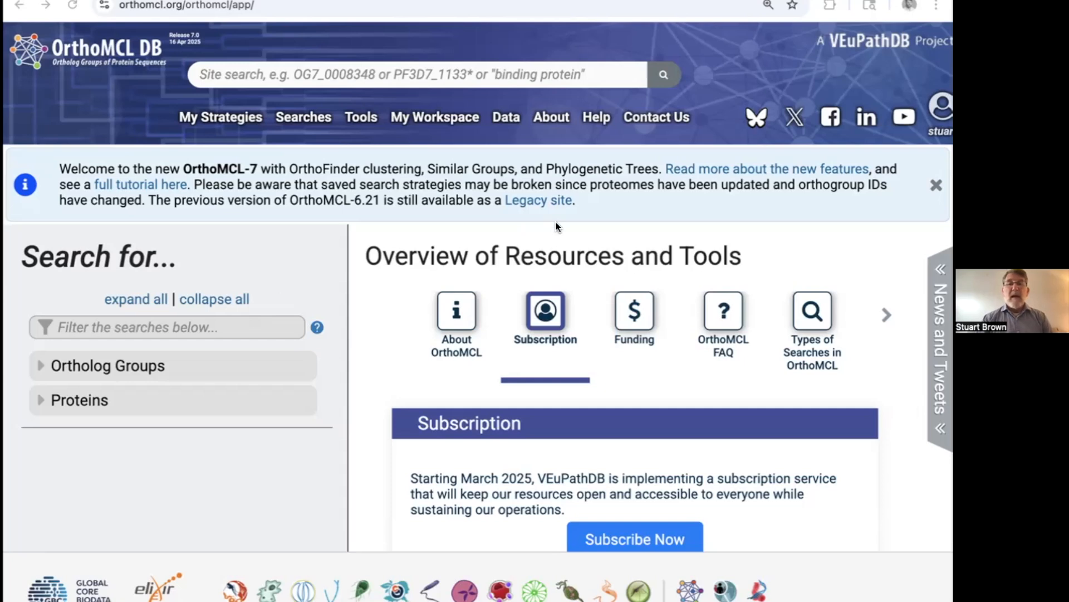
Step: Expand the Ortholog Groups searches and open the Phyletic Pattern search
{"action": "left_click", "coordinate": [43, 369]}
{"action": "scroll", "coordinate": [132, 394], "scroll_direction": "down", "scroll_amount": 3}
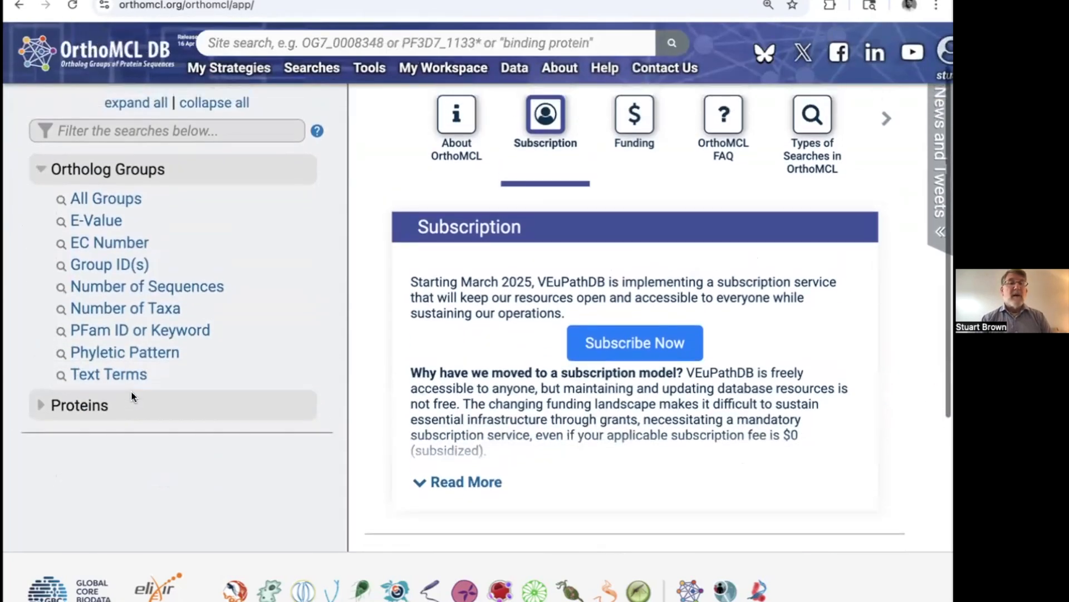
{"action": "scroll", "coordinate": [132, 396], "scroll_direction": "up", "scroll_amount": 3}
{"action": "scroll", "coordinate": [196, 399], "scroll_direction": "down", "scroll_amount": 3}
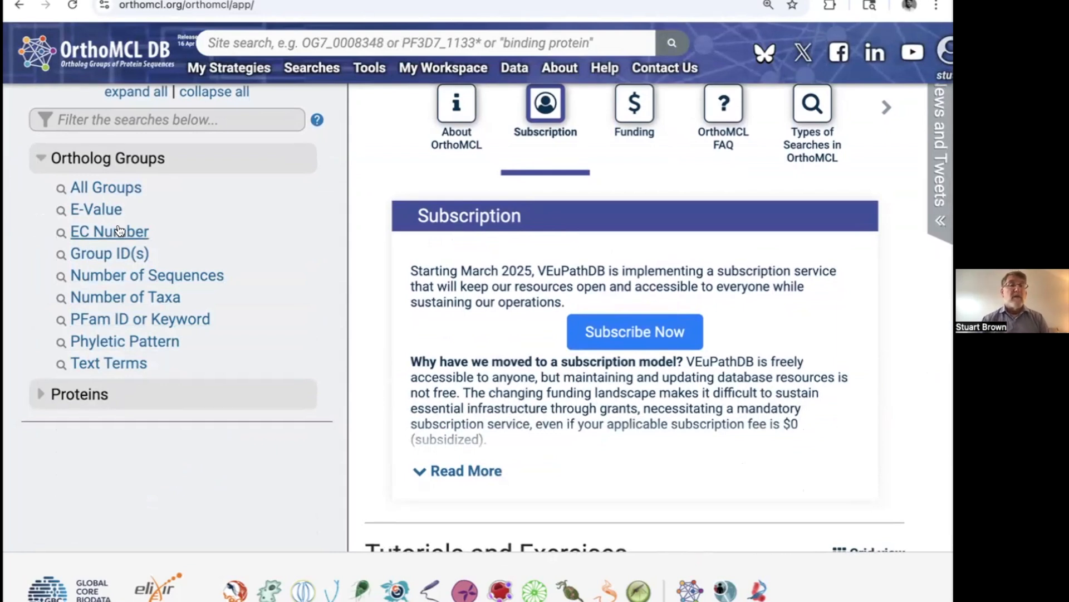
{"action": "left_click", "coordinate": [148, 341]}
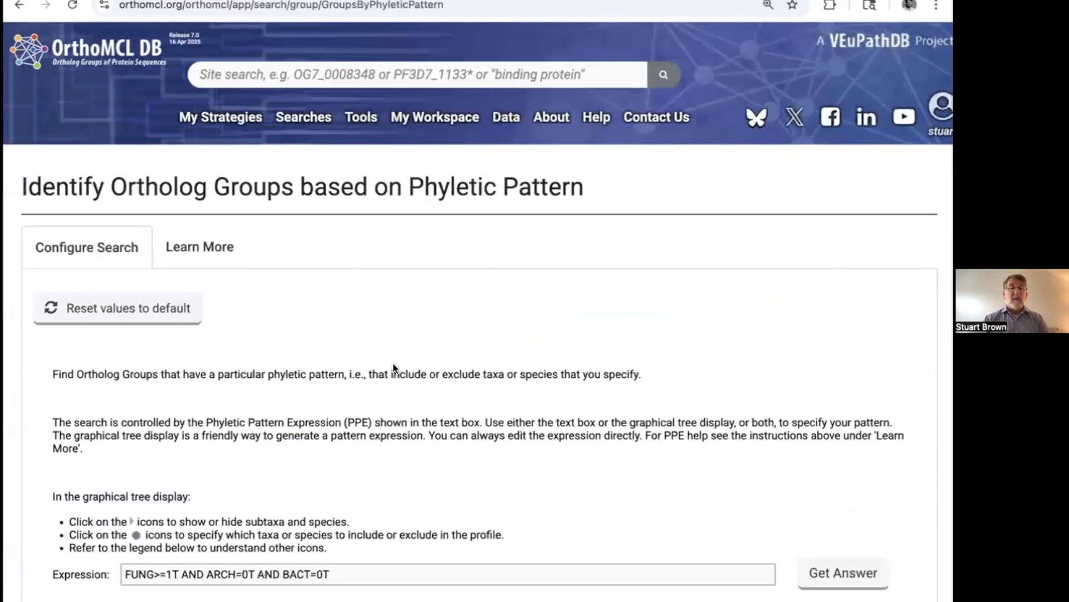
Step: Examine the phyletic pattern form, including the expression, the constraint key and the taxonomic tree of Eukaryota, Archaea and Bacteria
{"action": "scroll", "coordinate": [393, 363], "scroll_direction": "down", "scroll_amount": 1}
{"action": "scroll", "coordinate": [393, 368], "scroll_direction": "down", "scroll_amount": 6}
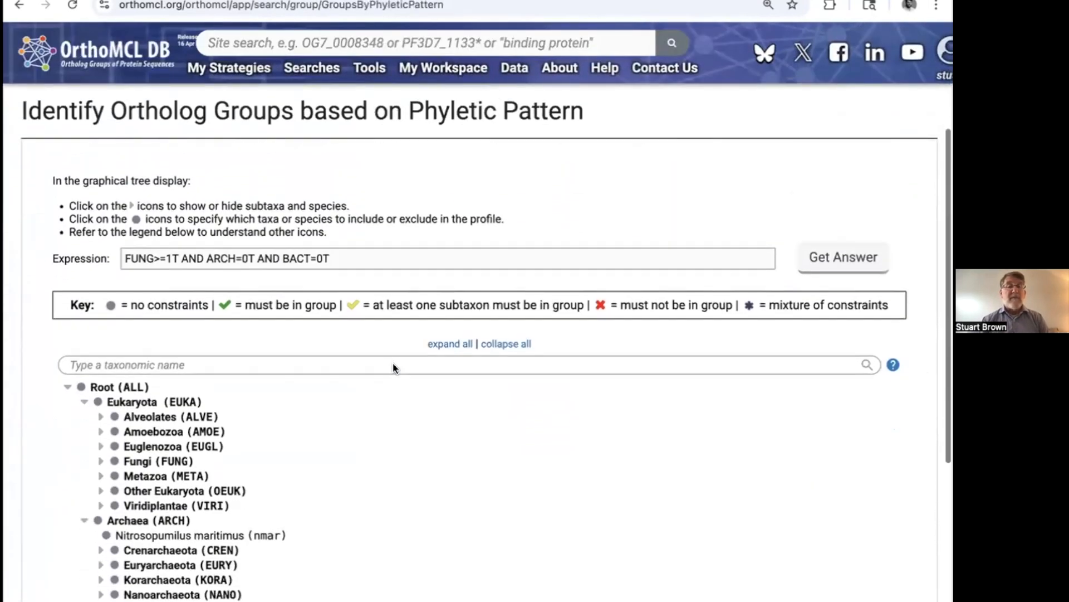
{"action": "scroll", "coordinate": [394, 368], "scroll_direction": "up", "scroll_amount": 1}
{"action": "scroll", "coordinate": [393, 368], "scroll_direction": "down", "scroll_amount": 2}
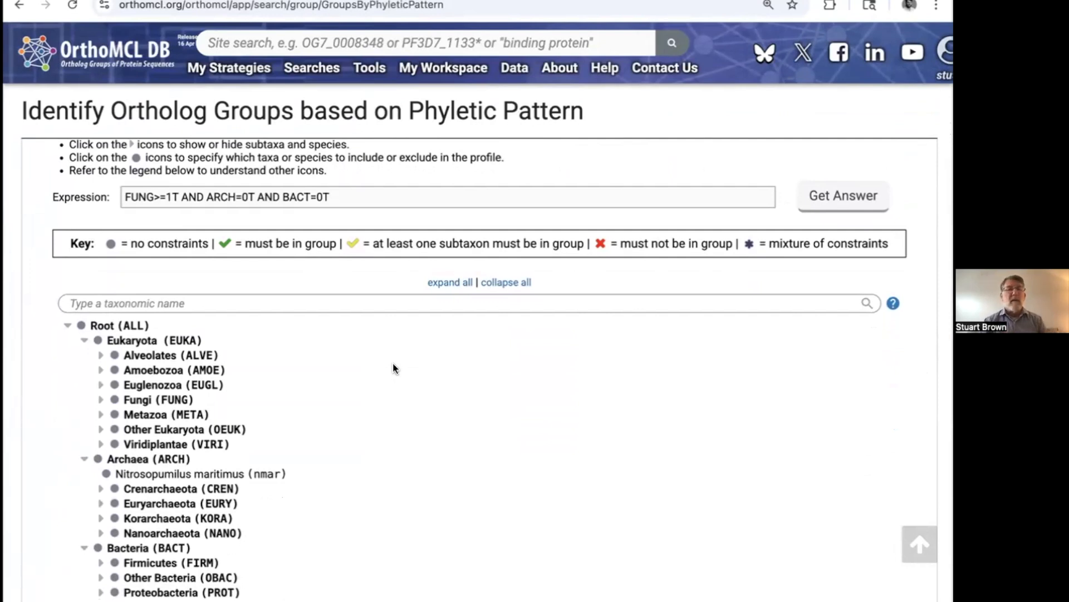
{"action": "scroll", "coordinate": [625, 397], "scroll_direction": "down", "scroll_amount": 2}
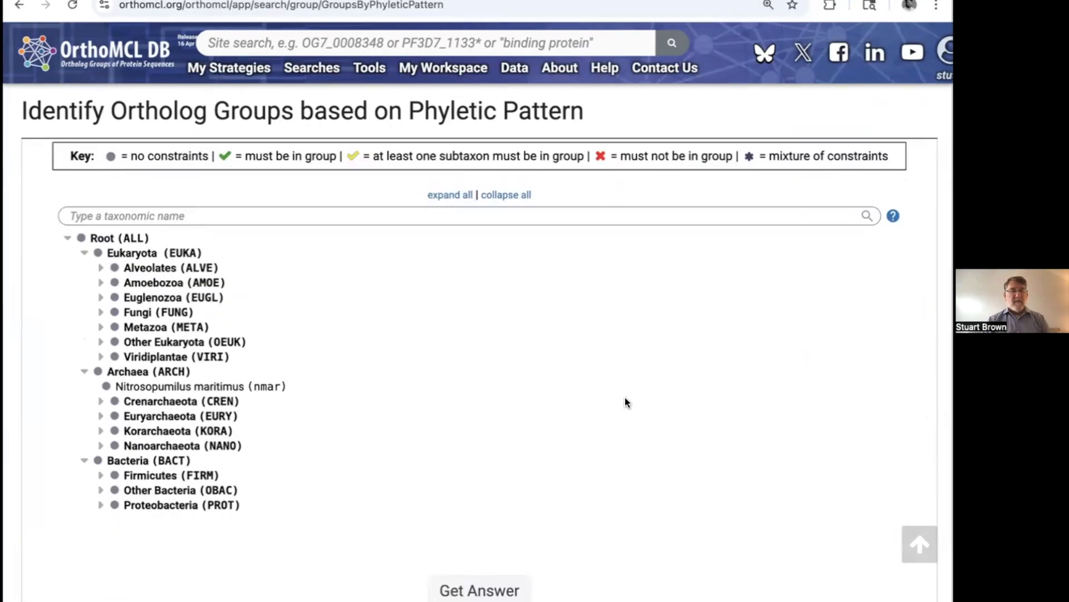
{"action": "scroll", "coordinate": [587, 373], "scroll_direction": "down", "scroll_amount": 1}
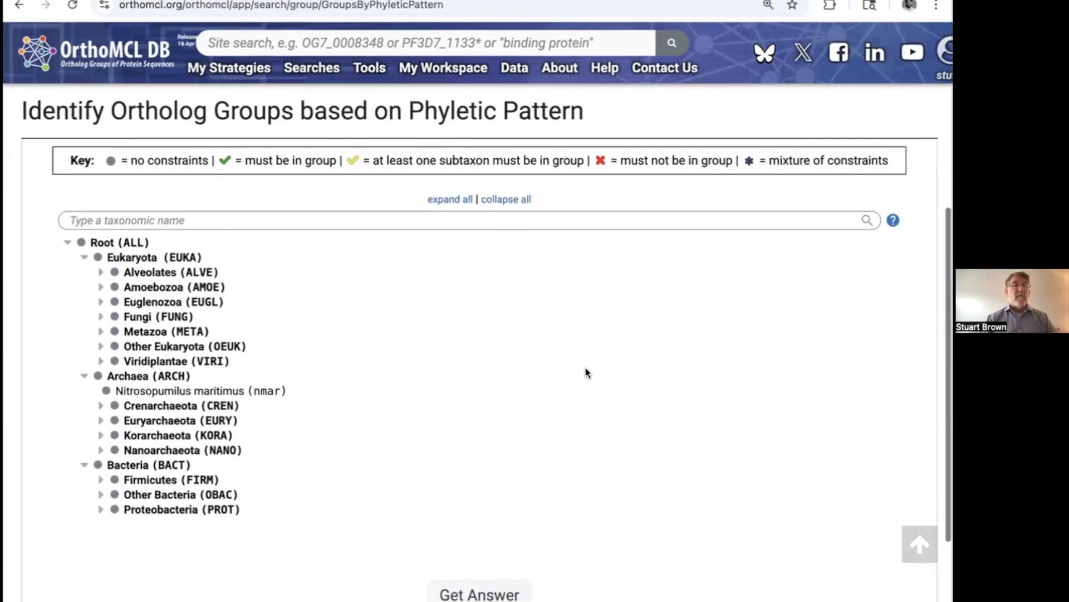
{"action": "scroll", "coordinate": [586, 368], "scroll_direction": "down", "scroll_amount": 1}
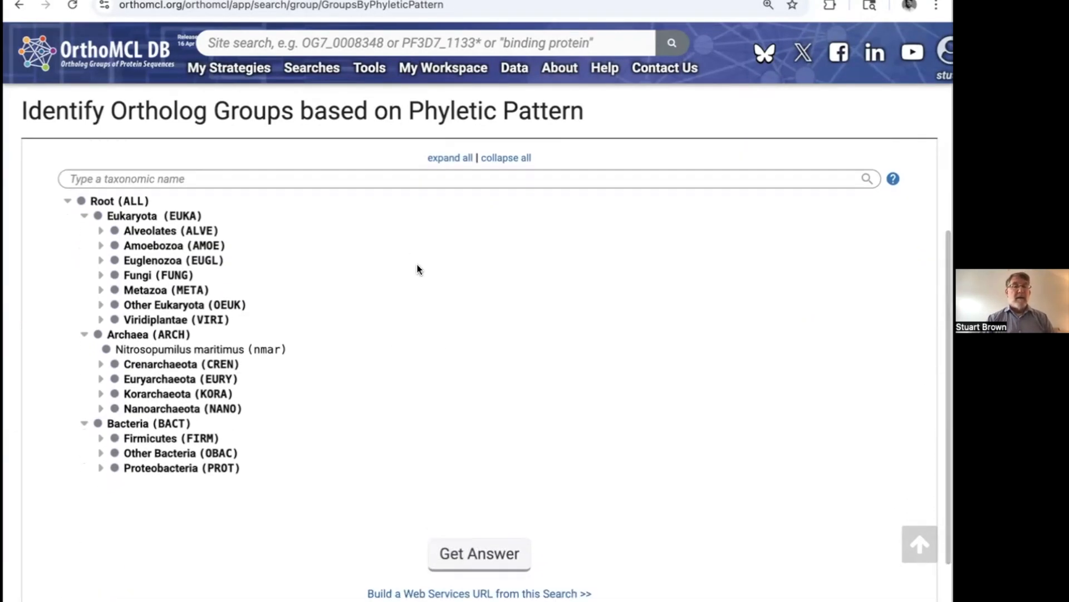
{"action": "scroll", "coordinate": [418, 264], "scroll_direction": "up", "scroll_amount": 1}
{"action": "scroll", "coordinate": [418, 264], "scroll_direction": "down", "scroll_amount": 1}
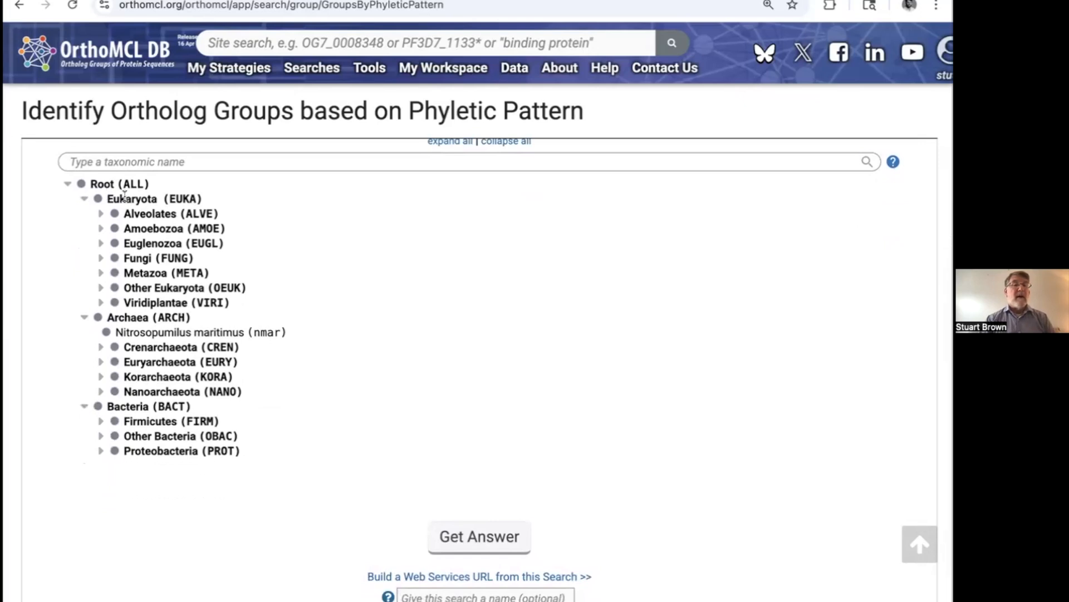
{"action": "scroll", "coordinate": [199, 291], "scroll_direction": "up", "scroll_amount": 1}
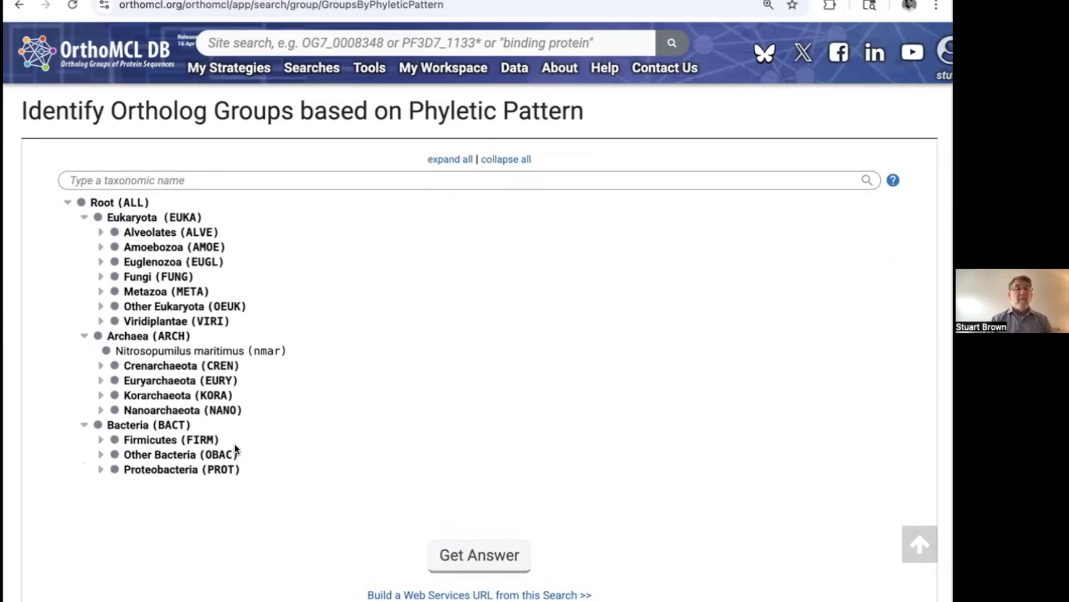
{"action": "scroll", "coordinate": [239, 456], "scroll_direction": "up", "scroll_amount": 1}
{"action": "scroll", "coordinate": [239, 459], "scroll_direction": "down", "scroll_amount": 1}
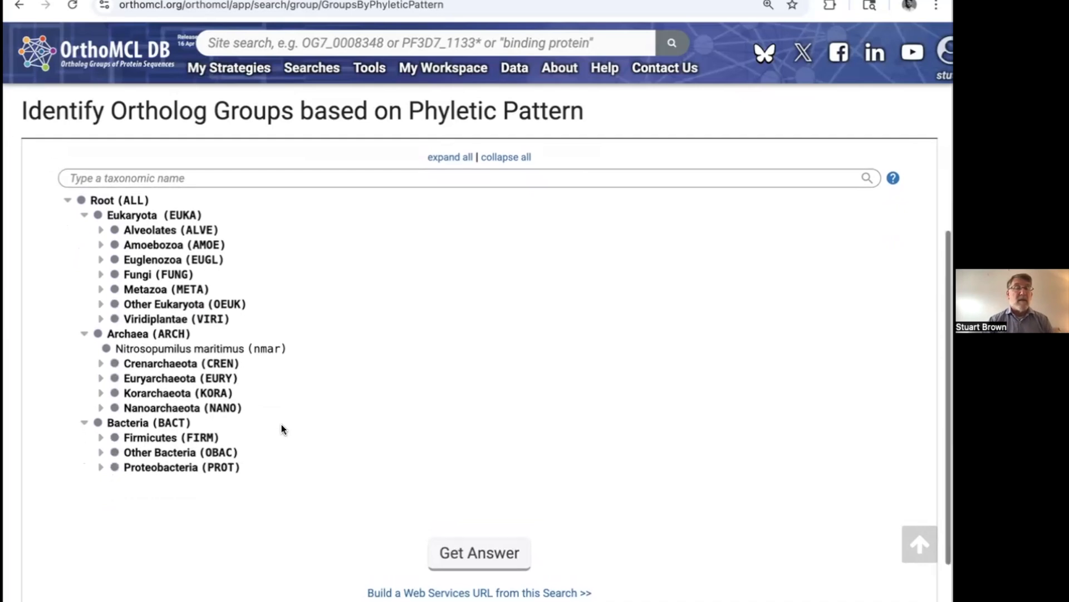
{"action": "scroll", "coordinate": [284, 440], "scroll_direction": "down", "scroll_amount": 1}
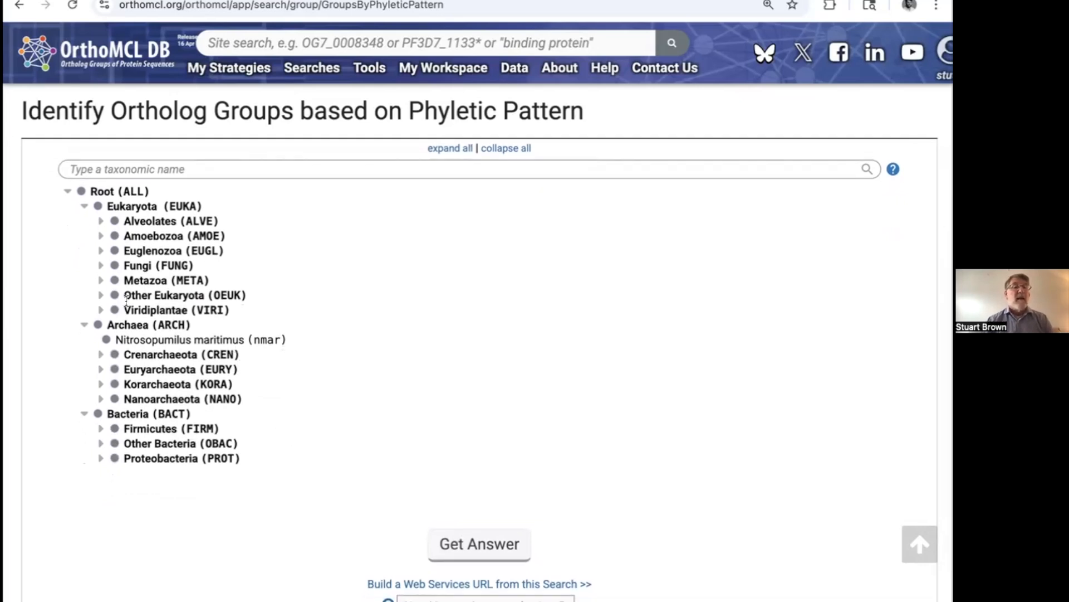
{"action": "left_click", "coordinate": [114, 267]}
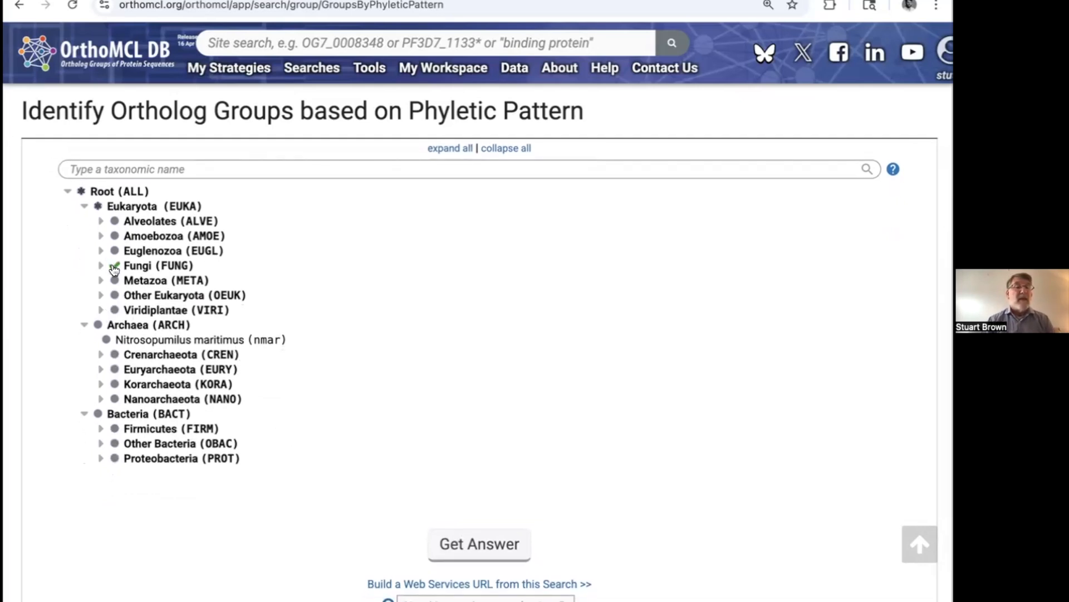
{"action": "left_click", "coordinate": [115, 267]}
{"action": "left_click", "coordinate": [116, 266]}
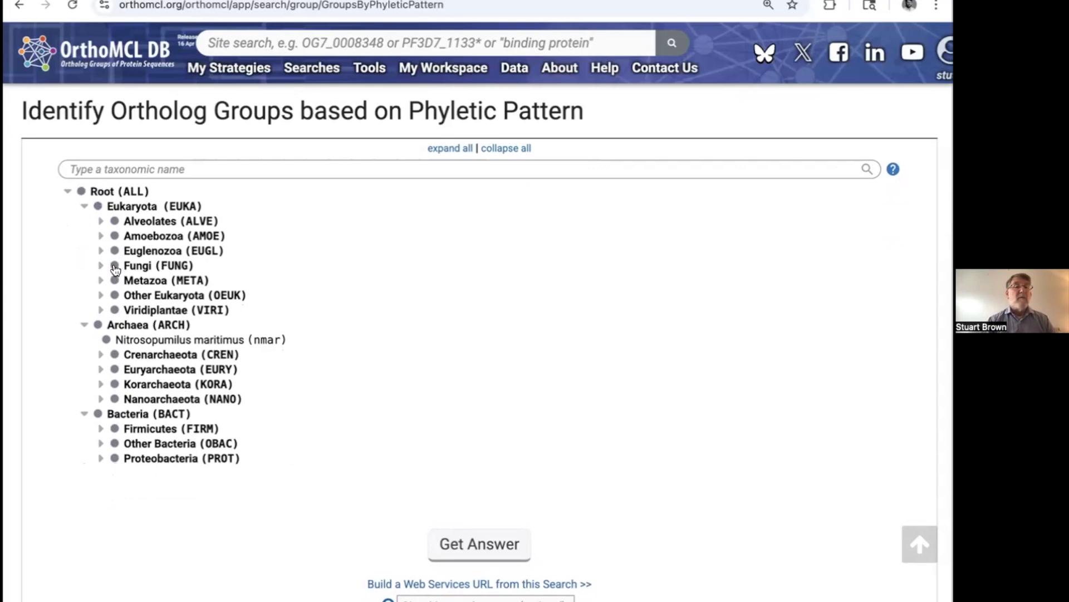
Step: Expand Fungi and its Ascomycota subgroup to examine the listed species and Aspergillus niger strains, and collapse Ascomycota again
{"action": "left_click", "coordinate": [101, 266]}
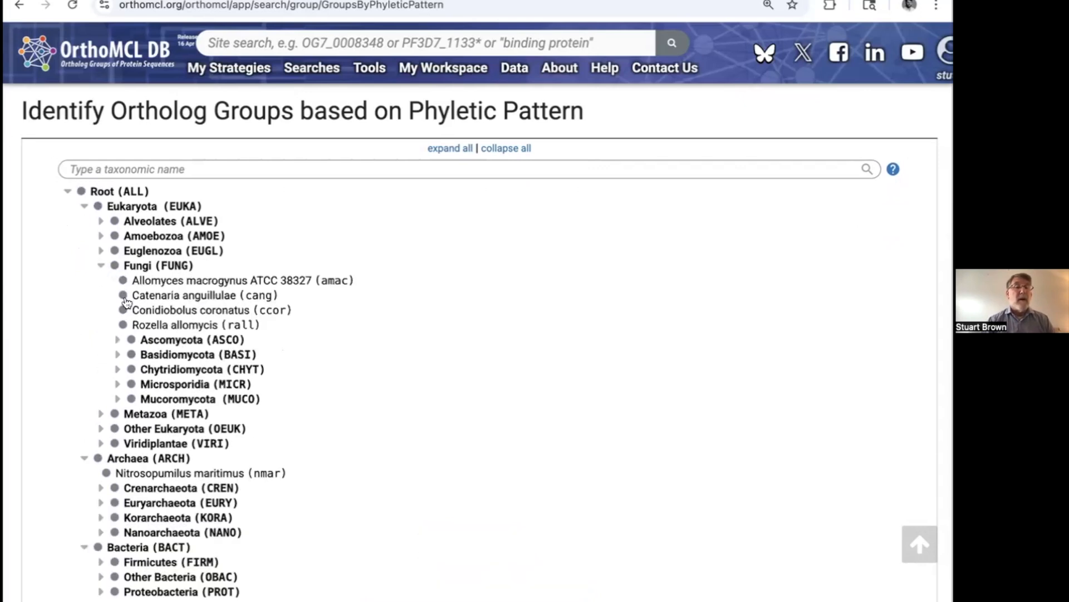
{"action": "left_click", "coordinate": [117, 340]}
{"action": "scroll", "coordinate": [247, 446], "scroll_direction": "down", "scroll_amount": 2}
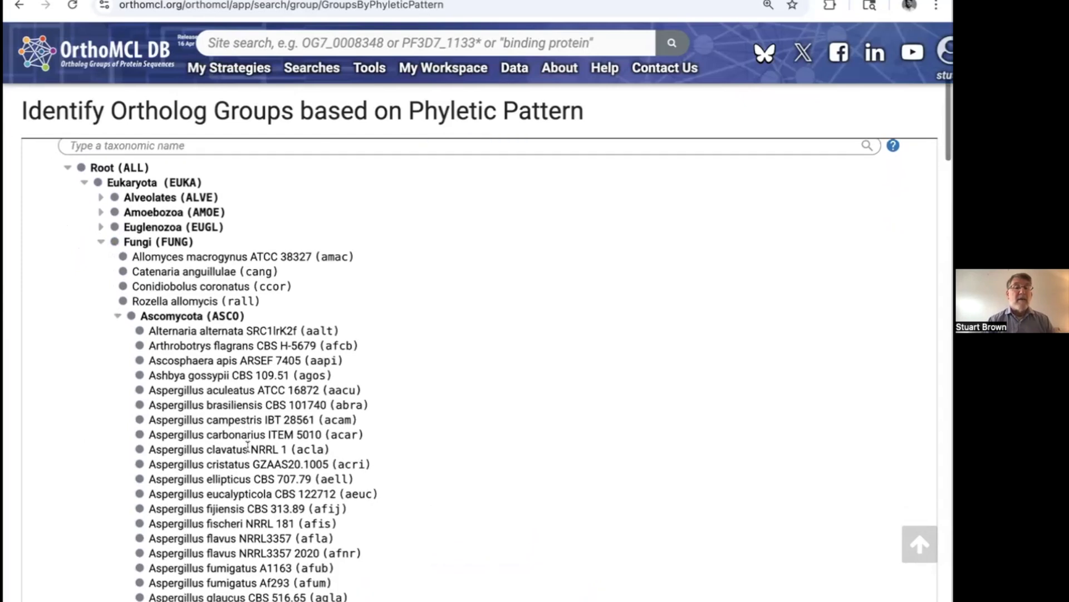
{"action": "scroll", "coordinate": [367, 487], "scroll_direction": "down", "scroll_amount": 1}
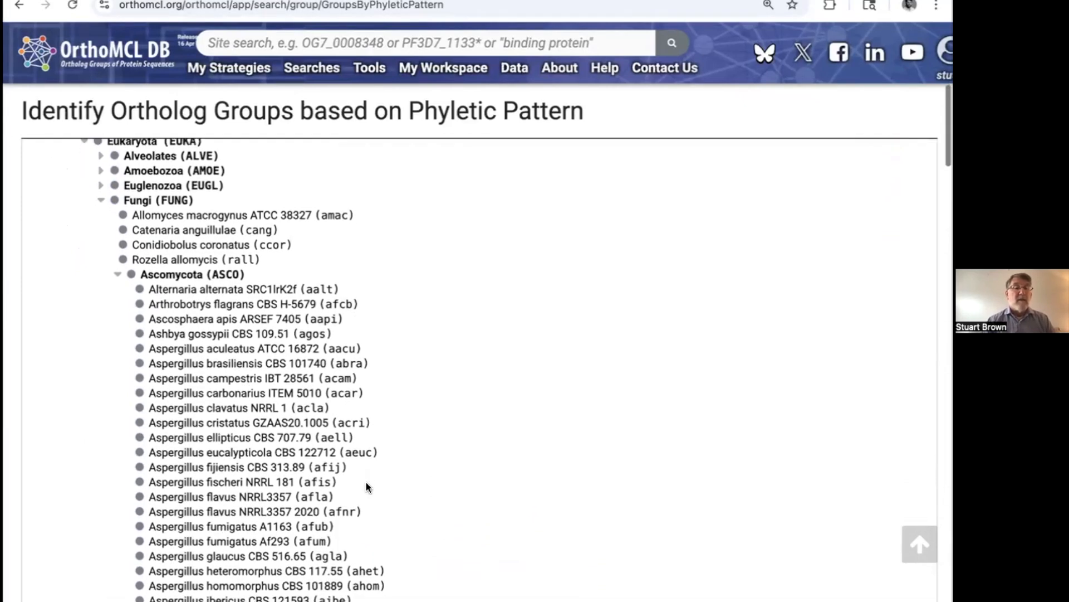
{"action": "scroll", "coordinate": [366, 487], "scroll_direction": "down", "scroll_amount": 1}
{"action": "scroll", "coordinate": [366, 487], "scroll_direction": "up", "scroll_amount": 2}
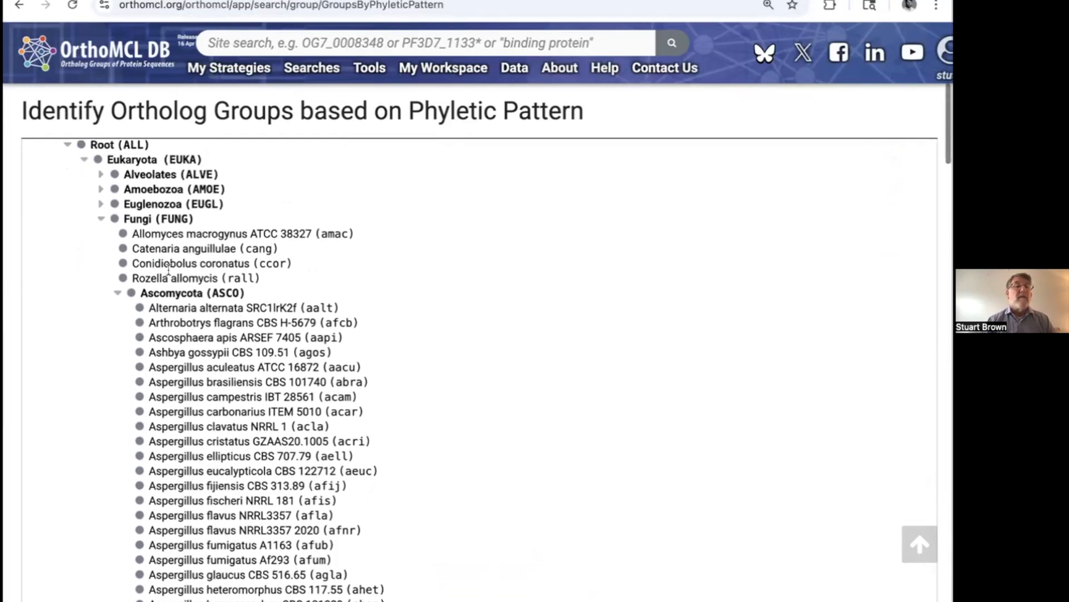
{"action": "scroll", "coordinate": [281, 417], "scroll_direction": "down", "scroll_amount": 3}
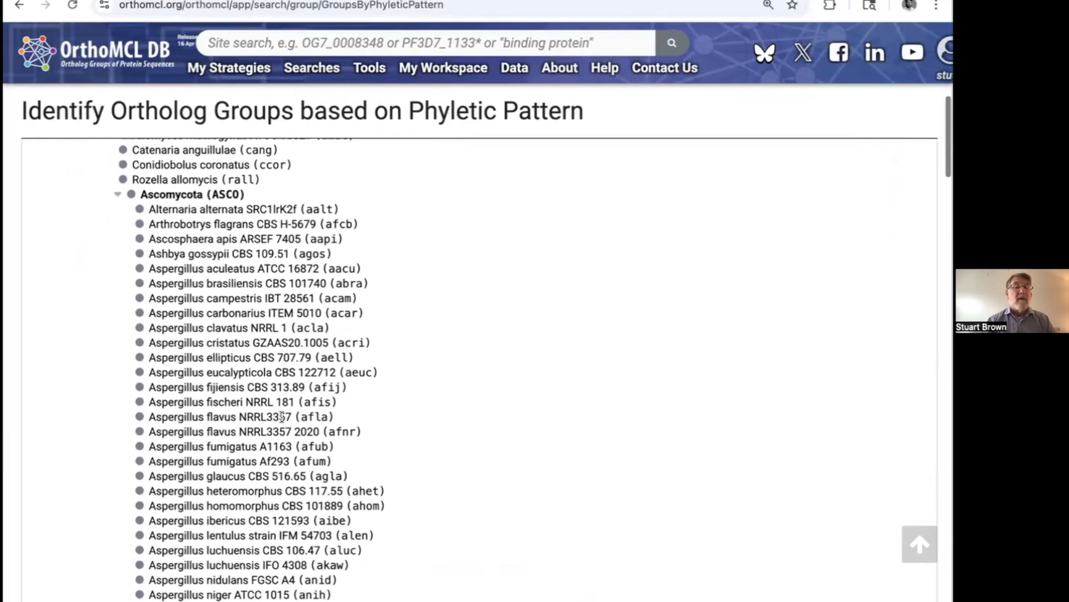
{"action": "scroll", "coordinate": [295, 569], "scroll_direction": "down", "scroll_amount": 2}
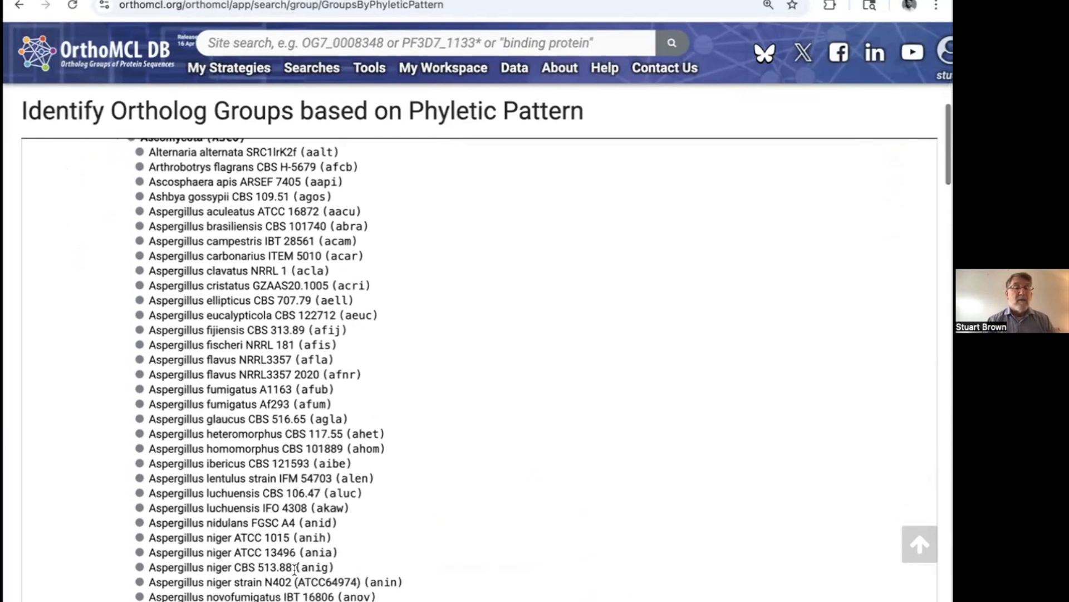
{"action": "left_click_drag", "start_coordinate": [156, 537], "coordinate": [348, 557]}
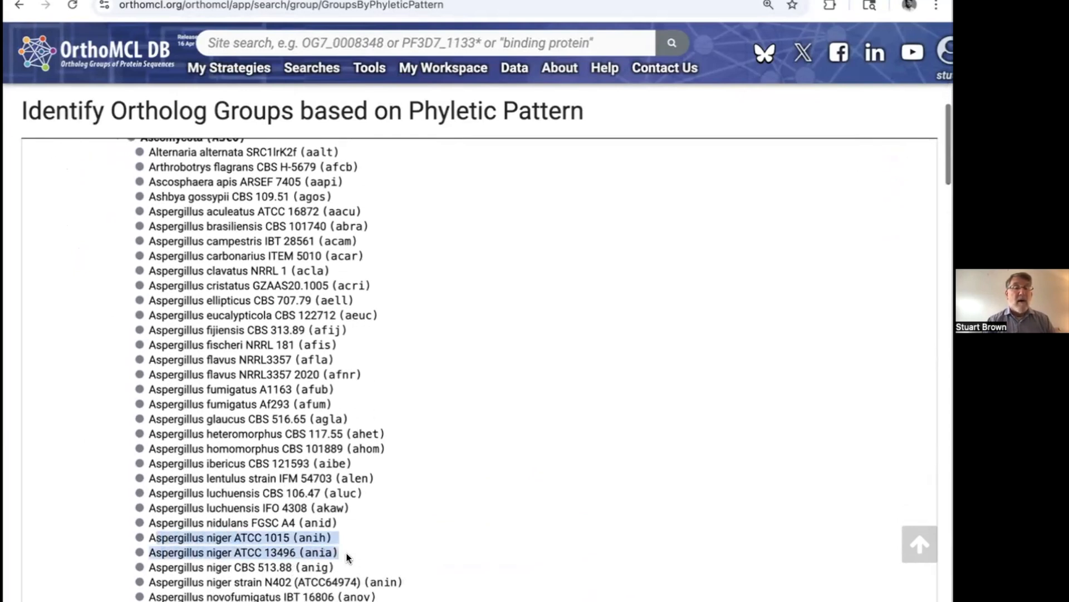
{"action": "scroll", "coordinate": [341, 408], "scroll_direction": "up", "scroll_amount": 2}
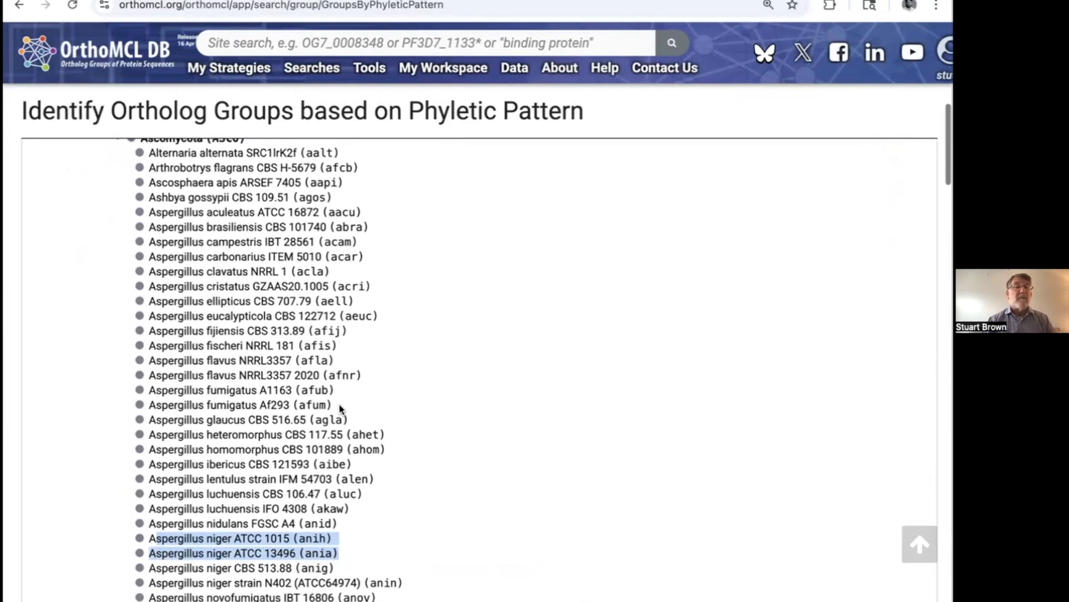
{"action": "left_click", "coordinate": [118, 209]}
{"action": "scroll", "coordinate": [195, 271], "scroll_direction": "up", "scroll_amount": 2}
{"action": "scroll", "coordinate": [195, 271], "scroll_direction": "up", "scroll_amount": 1}
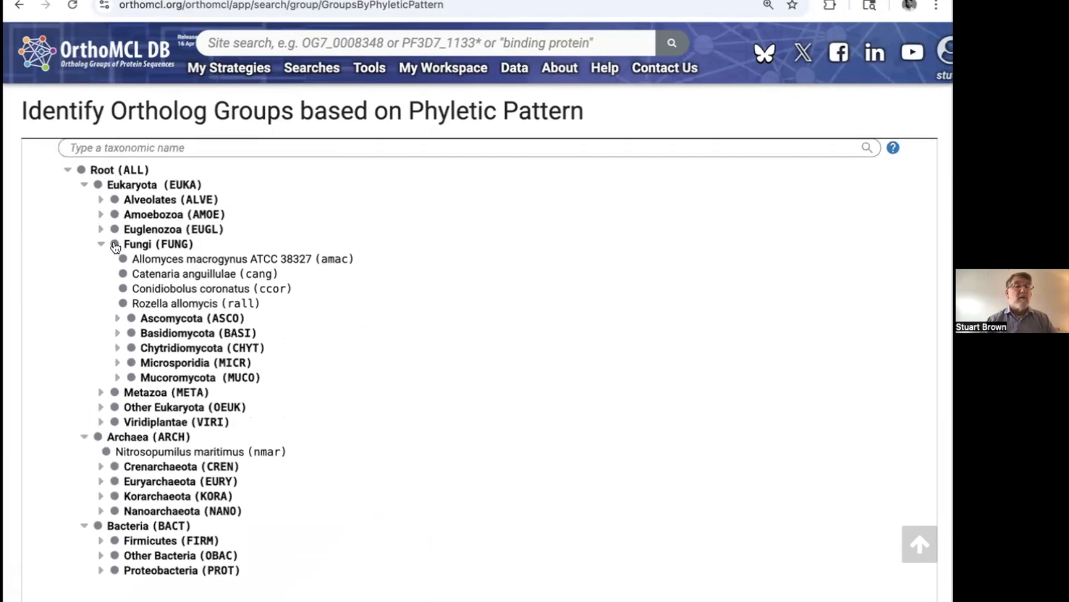
Step: Require at least one Fungi subtaxon in the group and mark Archaea as must not be in group
{"action": "left_click", "coordinate": [115, 245]}
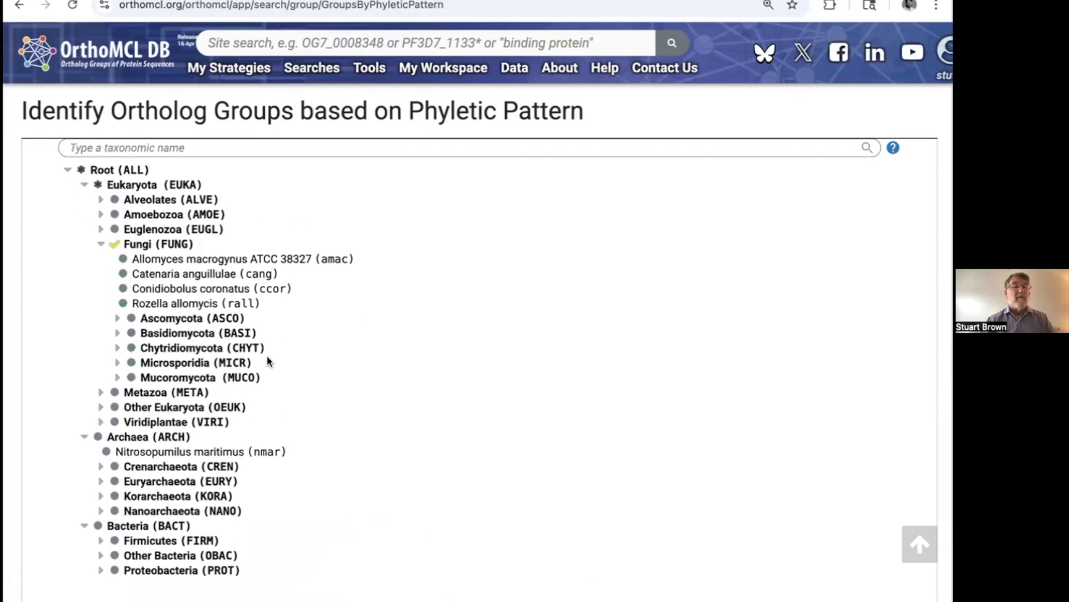
{"action": "left_click", "coordinate": [99, 437]}
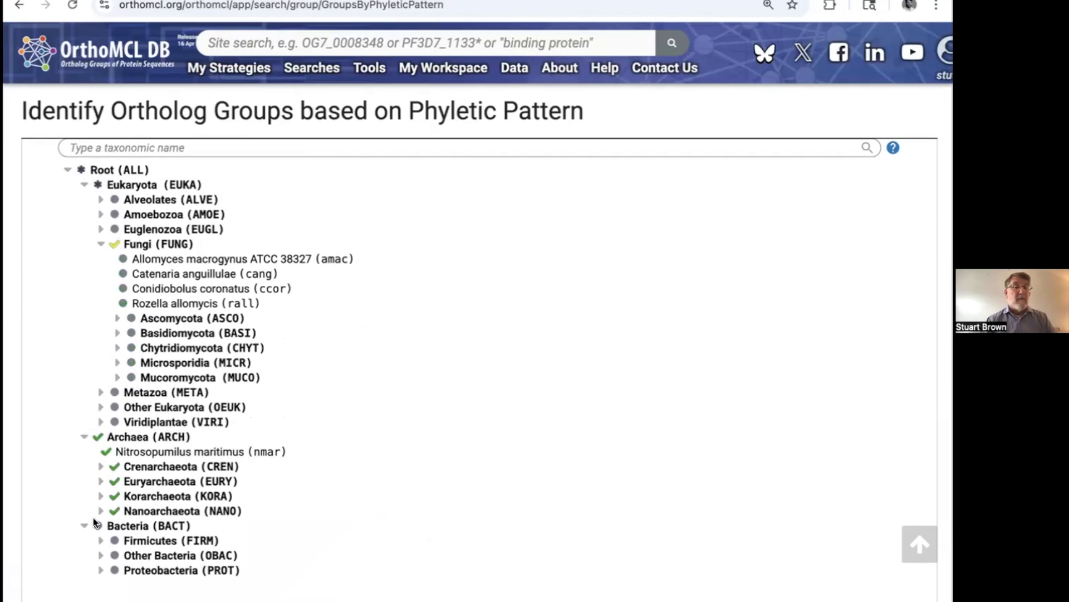
{"action": "left_click", "coordinate": [98, 437]}
{"action": "left_click", "coordinate": [98, 437]}
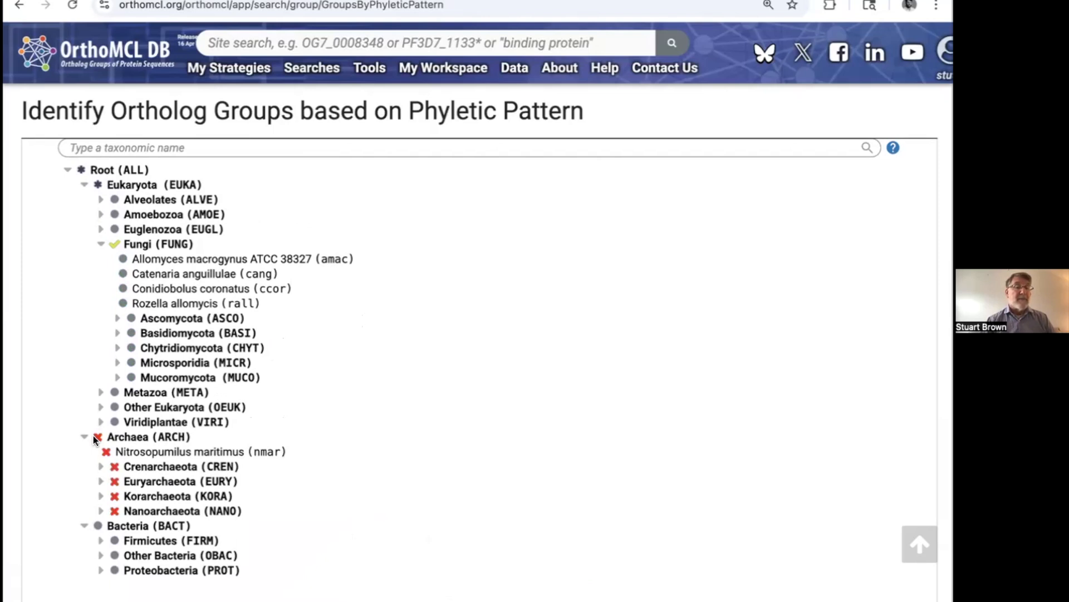
Step: Mark Bacteria as must not be in group and run the phyletic pattern search
{"action": "left_click", "coordinate": [98, 525]}
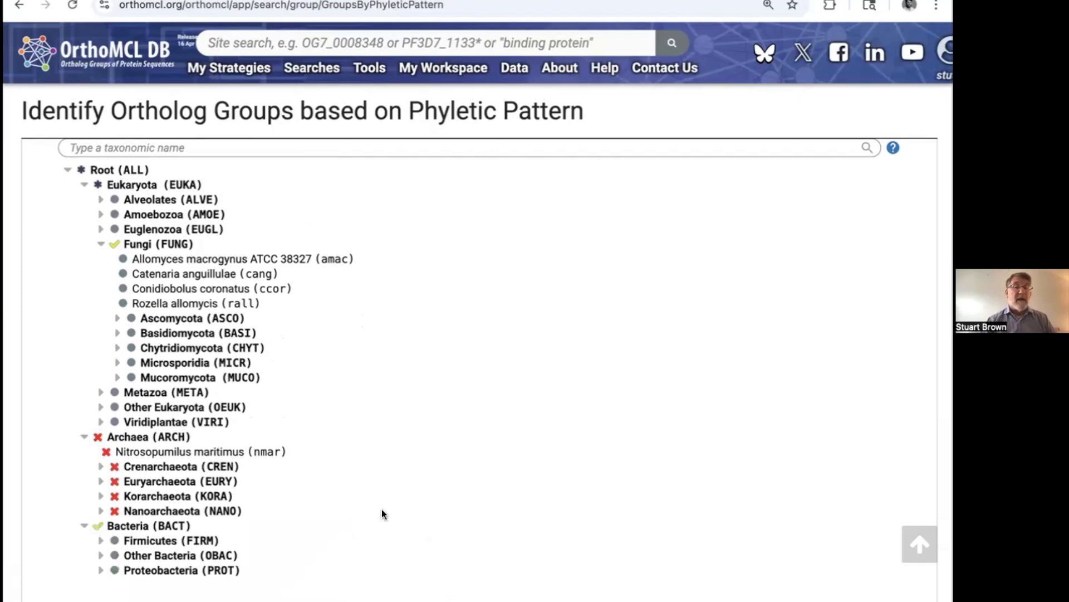
{"action": "scroll", "coordinate": [382, 512], "scroll_direction": "down", "scroll_amount": 1}
{"action": "left_click", "coordinate": [96, 508]}
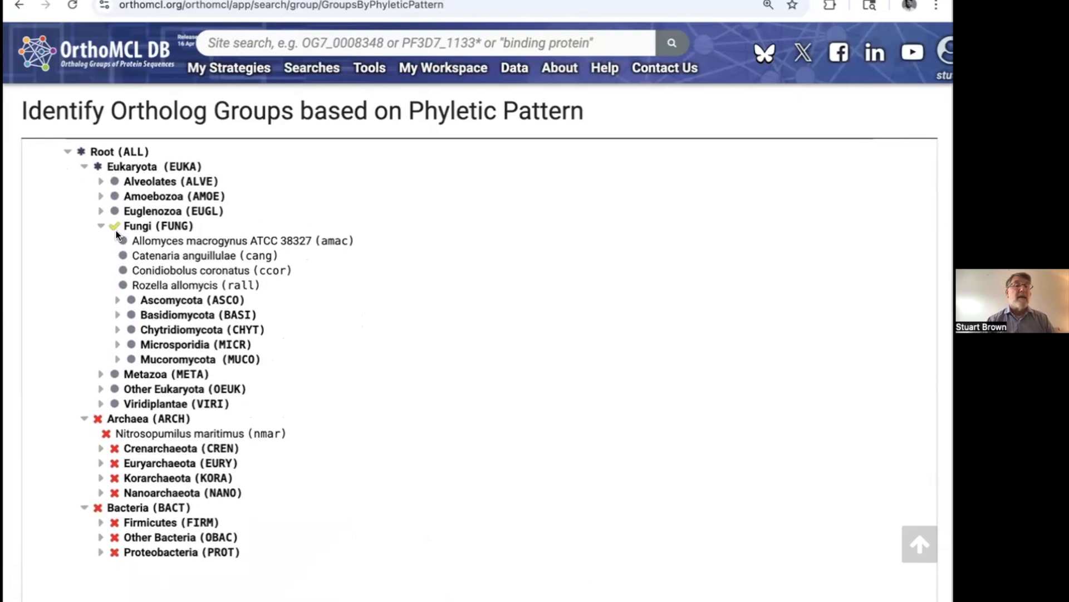
{"action": "scroll", "coordinate": [376, 462], "scroll_direction": "down", "scroll_amount": 1}
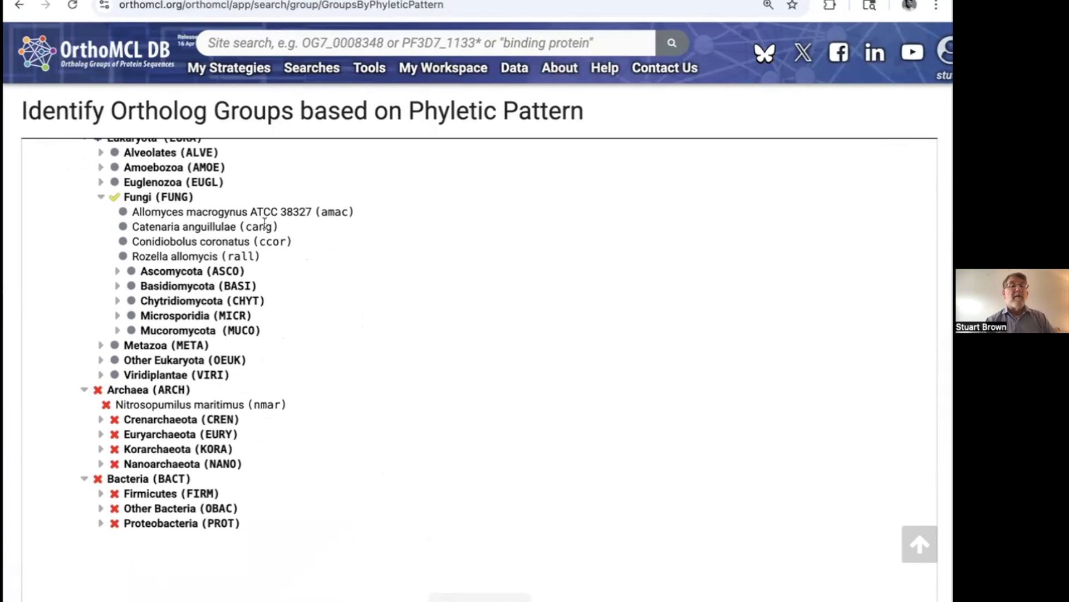
{"action": "left_click", "coordinate": [480, 597]}
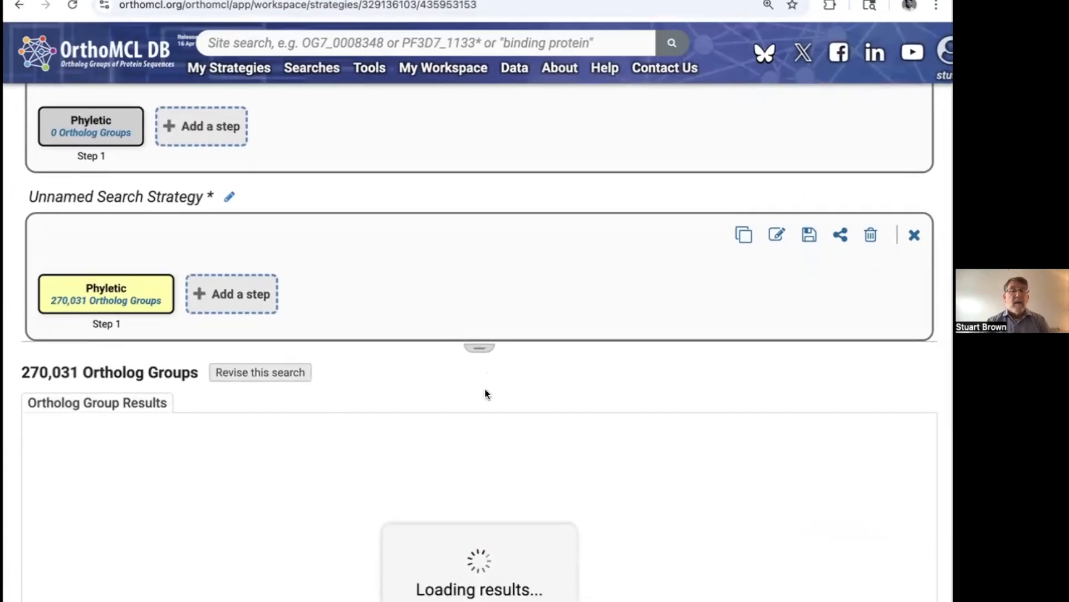
Step: Examine the ortholog group results table across its keywords, top PFam domains, EC numbers and per-taxon distribution columns
{"action": "scroll", "coordinate": [576, 358], "scroll_direction": "down", "scroll_amount": 3}
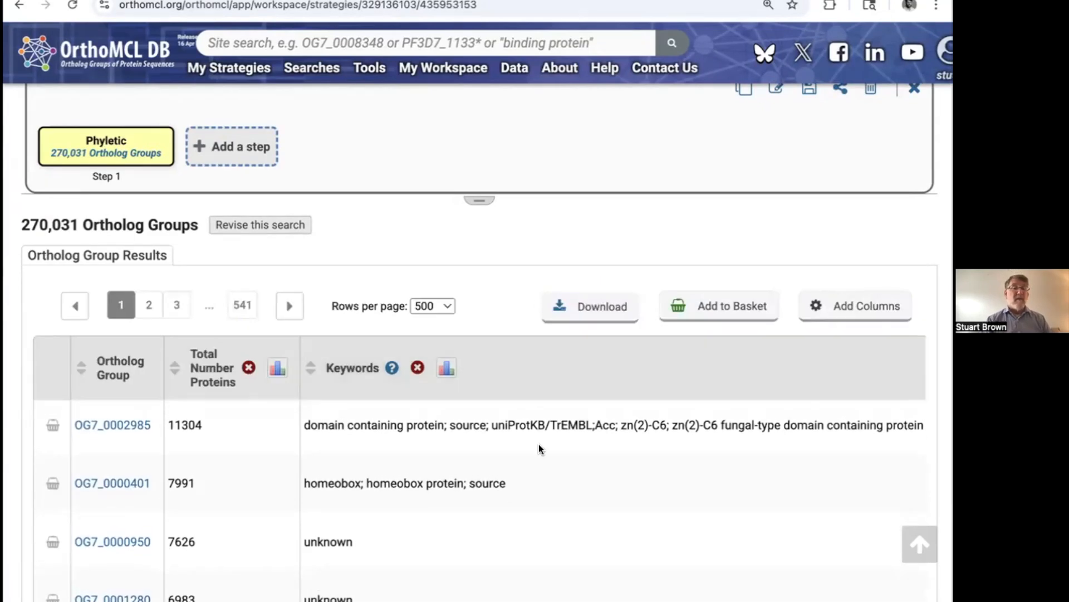
{"action": "scroll", "coordinate": [595, 501], "scroll_direction": "right", "scroll_amount": 10}
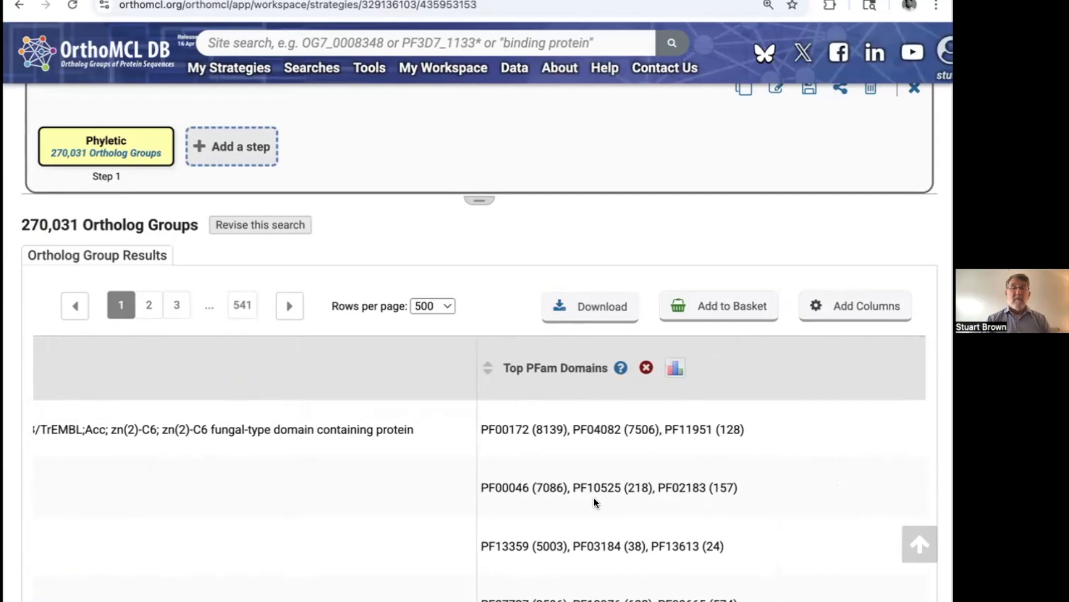
{"action": "scroll", "coordinate": [594, 497], "scroll_direction": "right", "scroll_amount": 2}
{"action": "scroll", "coordinate": [591, 442], "scroll_direction": "right", "scroll_amount": 10}
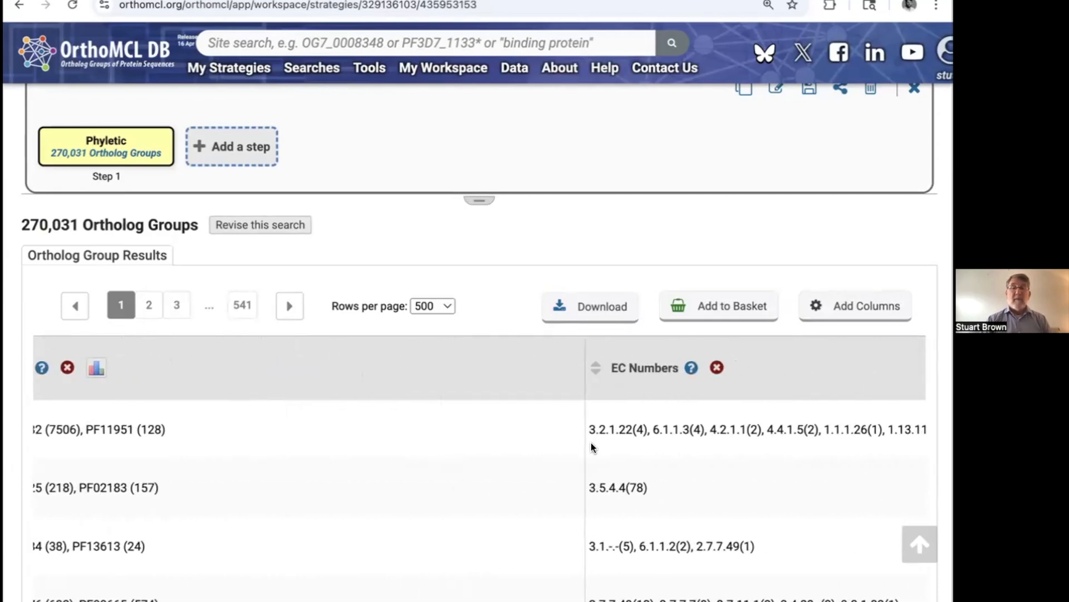
{"action": "scroll", "coordinate": [651, 432], "scroll_direction": "right", "scroll_amount": 5}
{"action": "scroll", "coordinate": [653, 434], "scroll_direction": "right", "scroll_amount": 2}
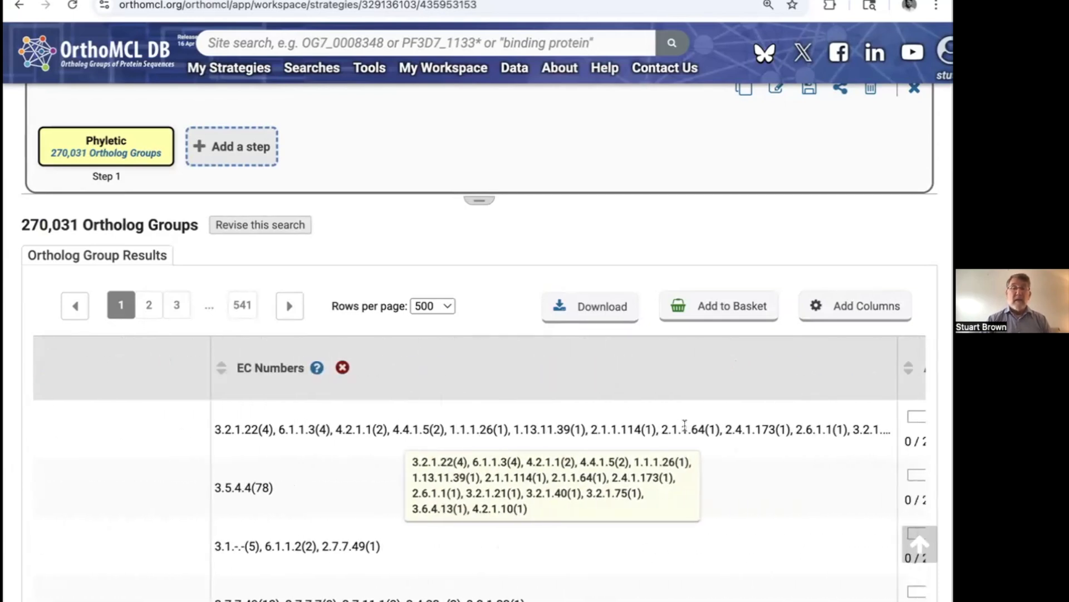
{"action": "scroll", "coordinate": [692, 424], "scroll_direction": "right", "scroll_amount": 8}
{"action": "scroll", "coordinate": [694, 429], "scroll_direction": "right", "scroll_amount": 15}
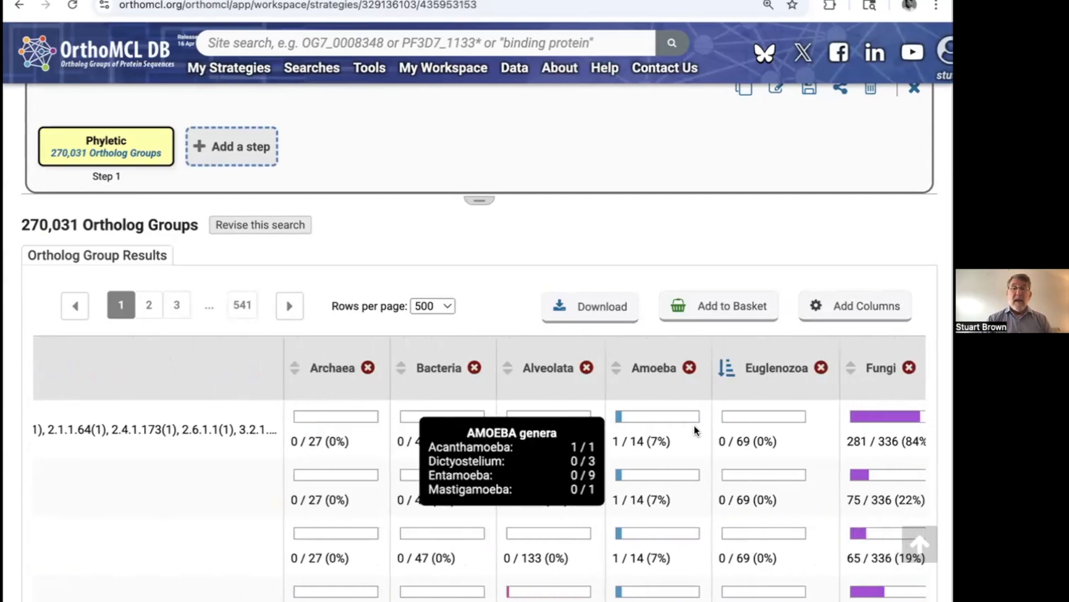
Step: Examine the per-taxon distribution of the first ortholog groups, including the Fungi subgroup breakdown and the Metazoa and Viridiplantae columns
{"action": "scroll", "coordinate": [695, 430], "scroll_direction": "right", "scroll_amount": 3}
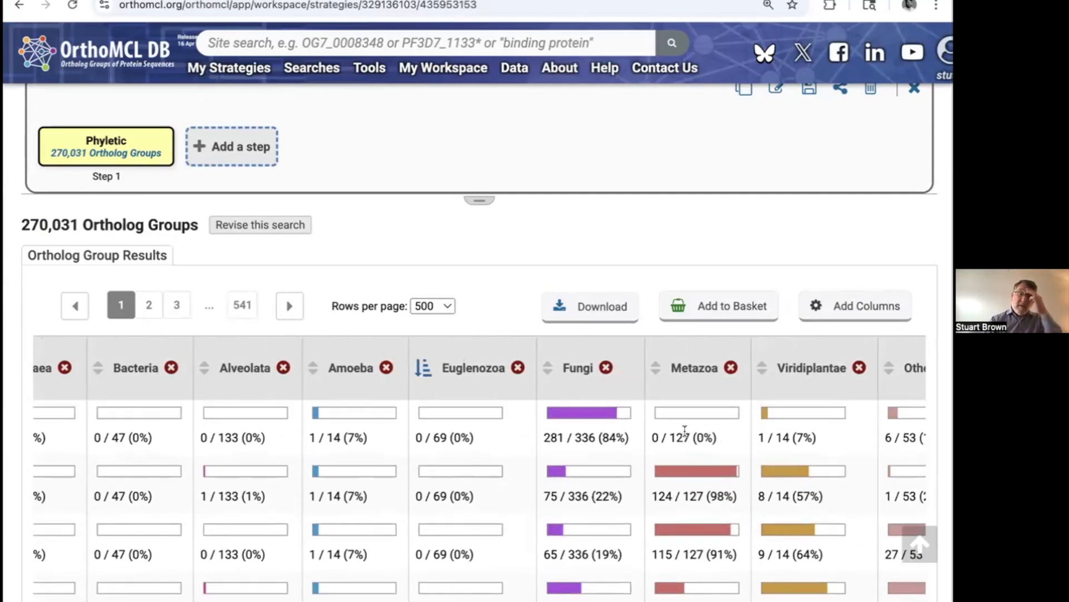
{"action": "mouse_move", "coordinate": [482, 495]}
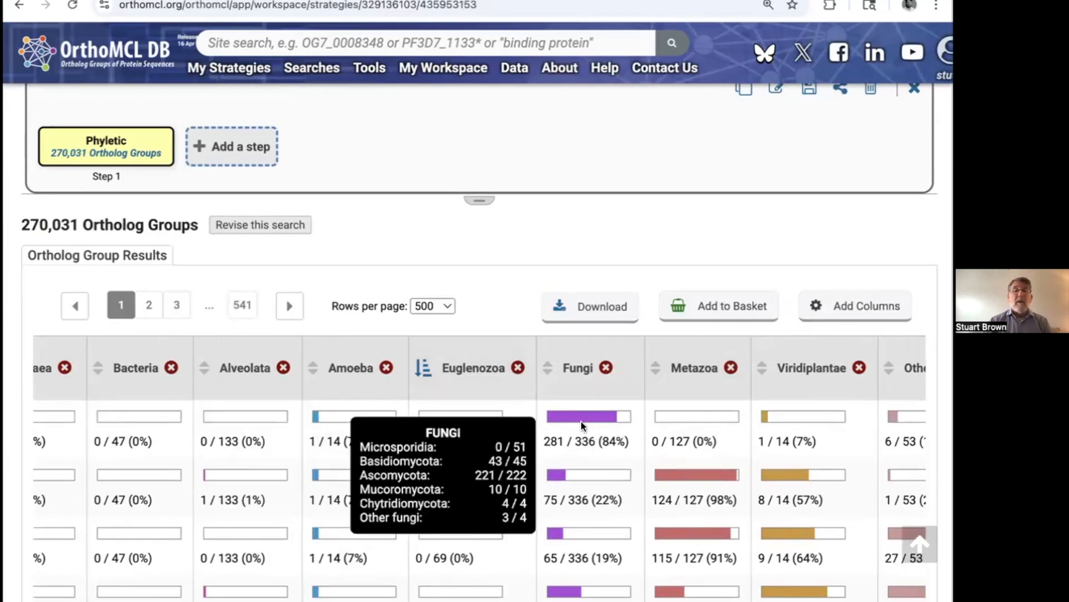
{"action": "mouse_move", "coordinate": [584, 413]}
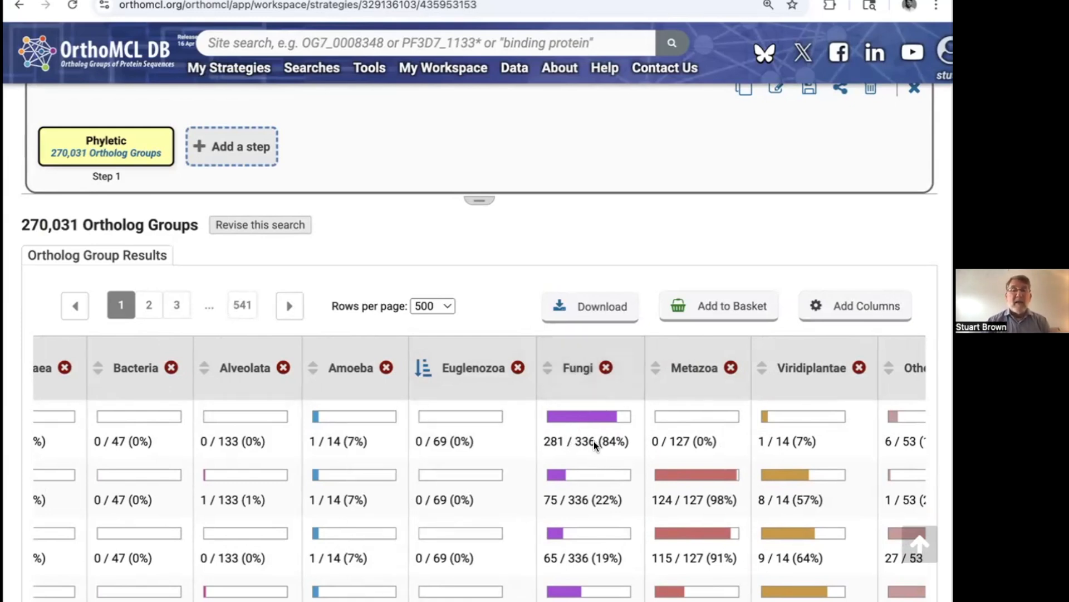
{"action": "scroll", "coordinate": [568, 420], "scroll_direction": "right", "scroll_amount": 1}
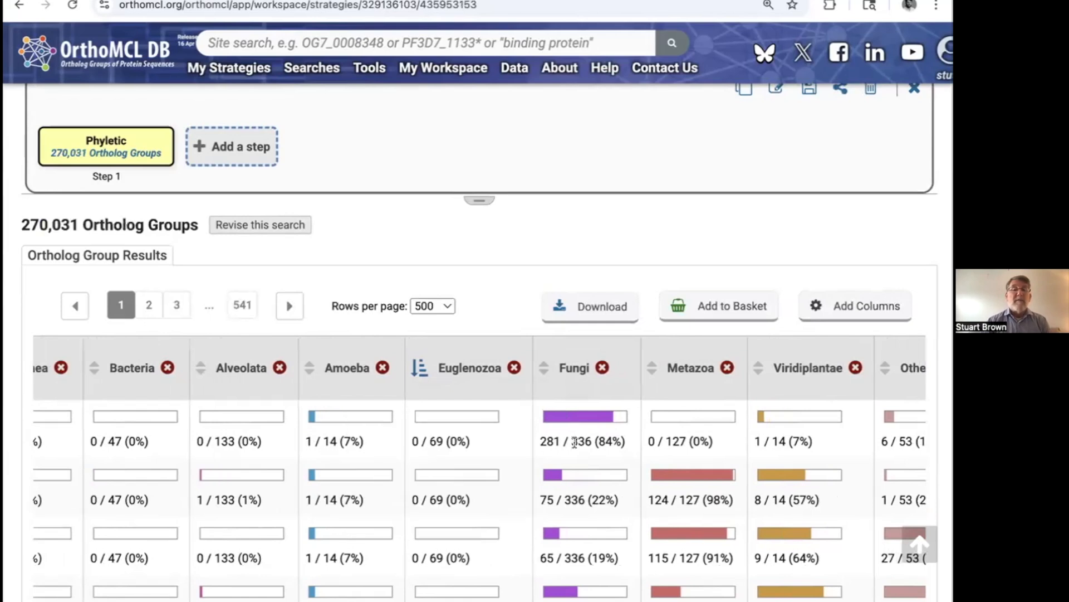
{"action": "scroll", "coordinate": [575, 443], "scroll_direction": "left", "scroll_amount": 5}
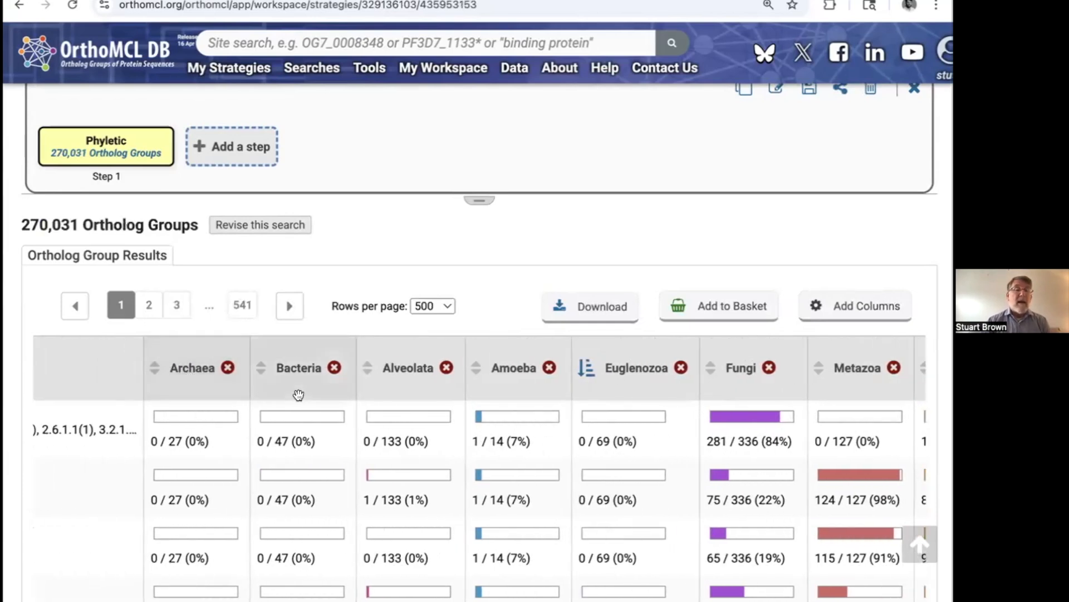
{"action": "scroll", "coordinate": [497, 470], "scroll_direction": "right", "scroll_amount": 10}
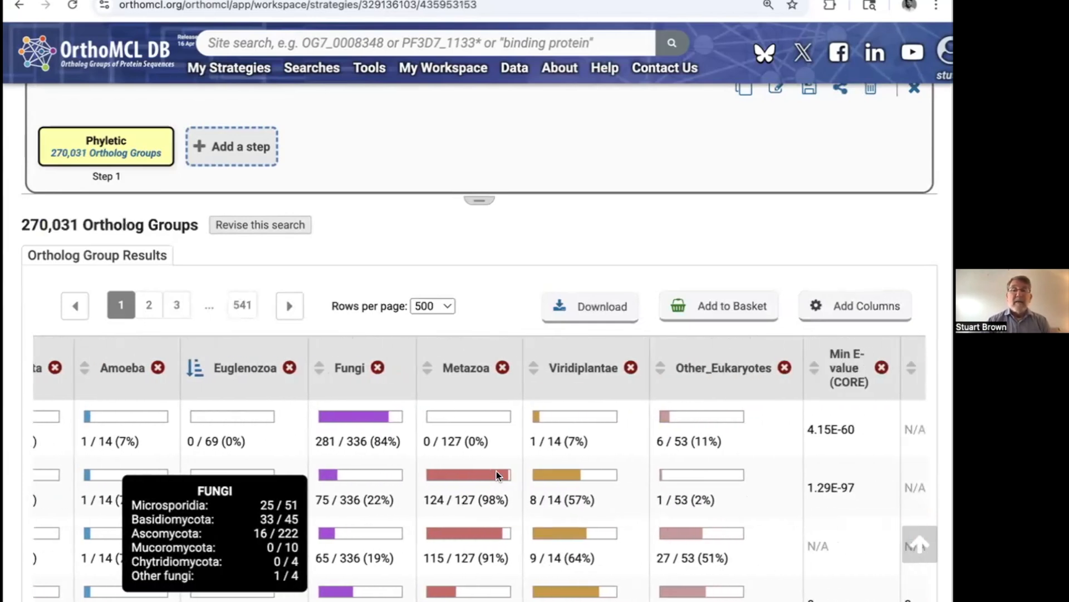
{"action": "scroll", "coordinate": [491, 487], "scroll_direction": "down", "scroll_amount": 1}
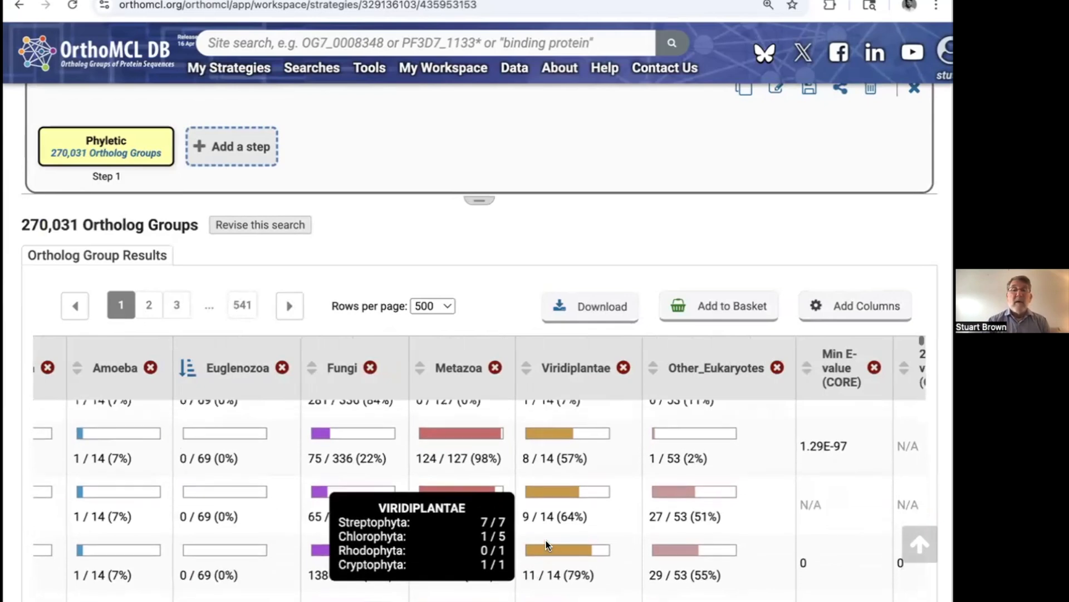
{"action": "scroll", "coordinate": [581, 521], "scroll_direction": "up", "scroll_amount": 1}
{"action": "scroll", "coordinate": [580, 531], "scroll_direction": "down", "scroll_amount": 3}
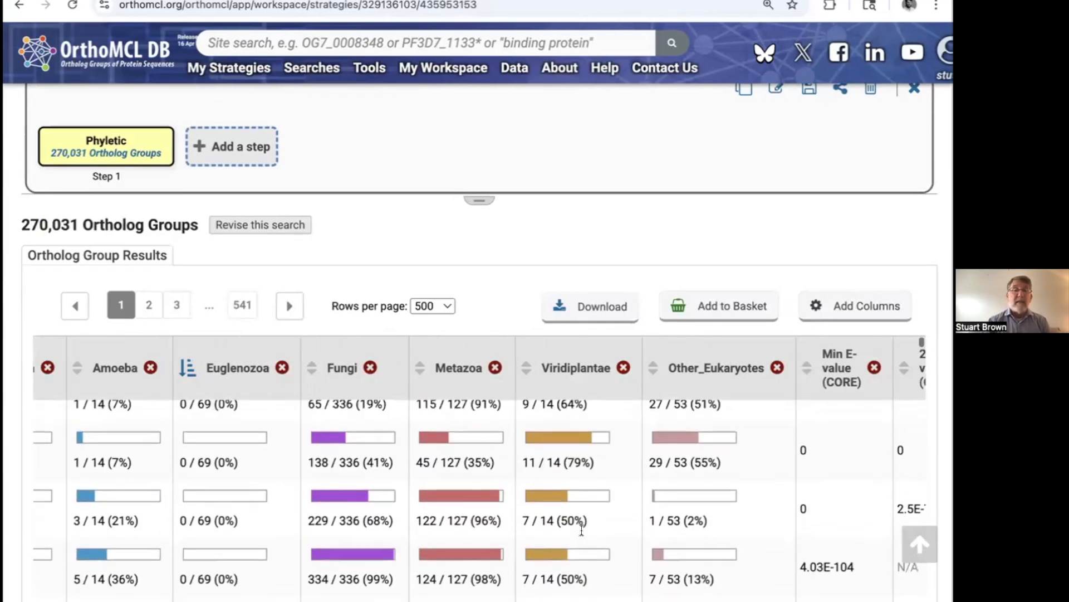
{"action": "scroll", "coordinate": [582, 529], "scroll_direction": "up", "scroll_amount": 3}
{"action": "scroll", "coordinate": [427, 209], "scroll_direction": "up", "scroll_amount": 10}
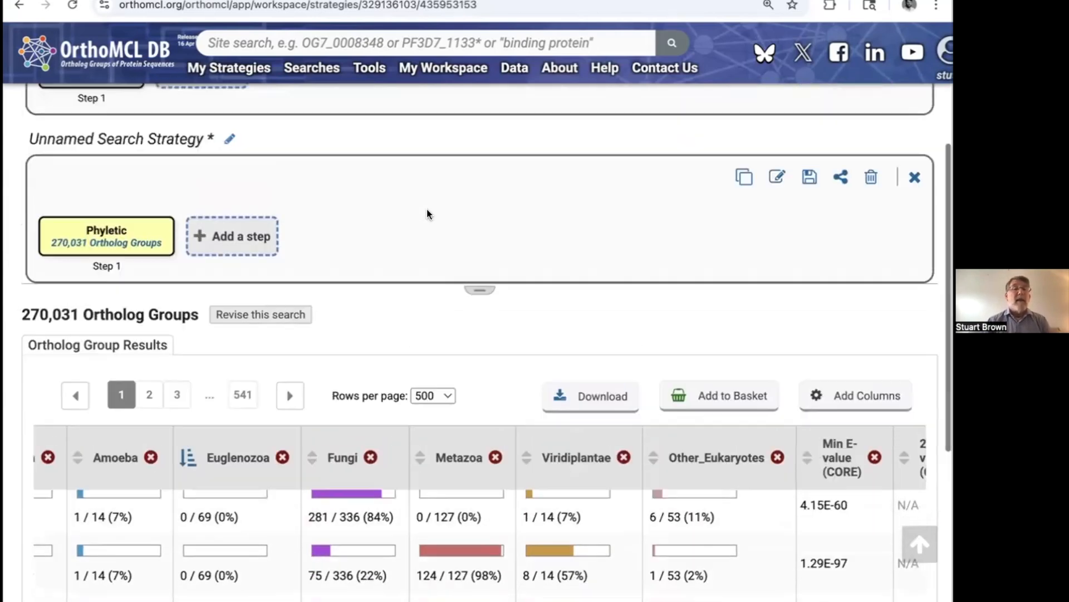
Step: Reopen the Phyletic Pattern search from the home page and select the whole expression FUNG>=1T AND ARCH=0T AND BACT=0T
{"action": "left_click", "coordinate": [147, 56]}
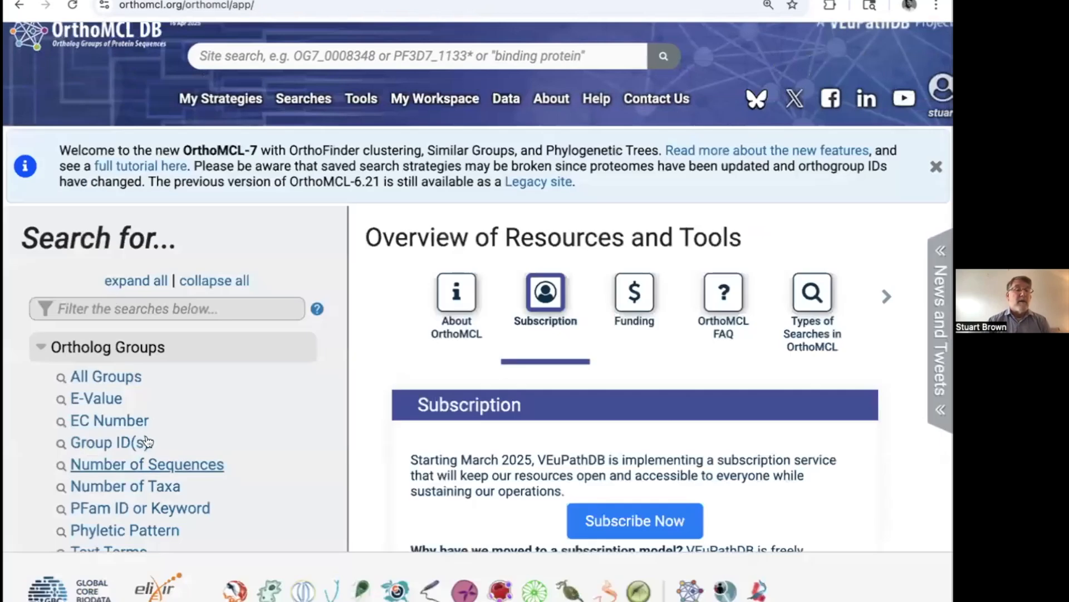
{"action": "scroll", "coordinate": [139, 497], "scroll_direction": "down", "scroll_amount": 4}
{"action": "left_click", "coordinate": [139, 307]}
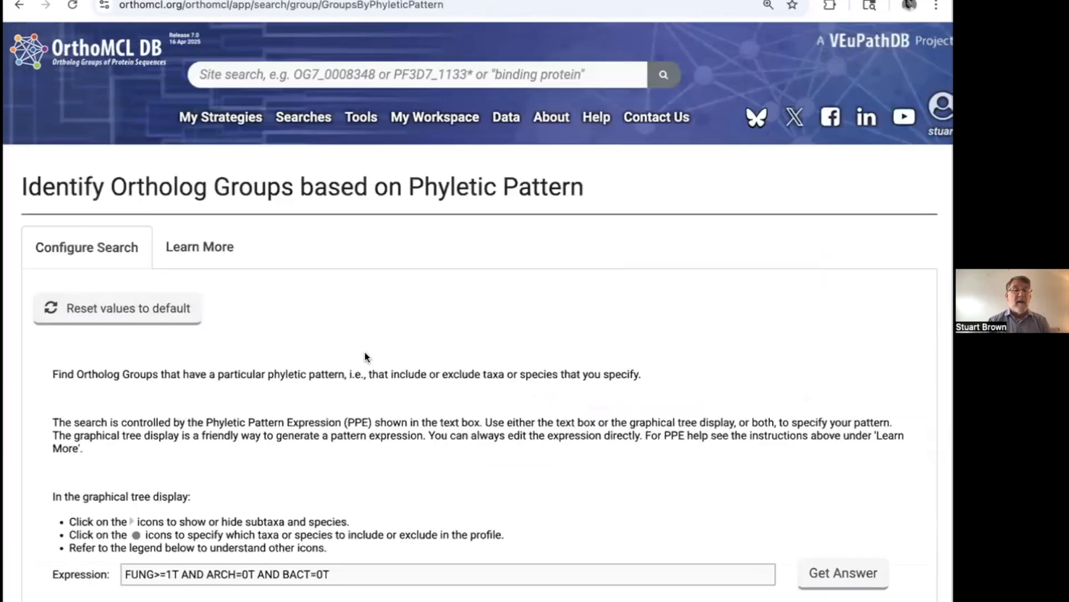
{"action": "scroll", "coordinate": [450, 378], "scroll_direction": "down", "scroll_amount": 5}
{"action": "scroll", "coordinate": [450, 379], "scroll_direction": "down", "scroll_amount": 2}
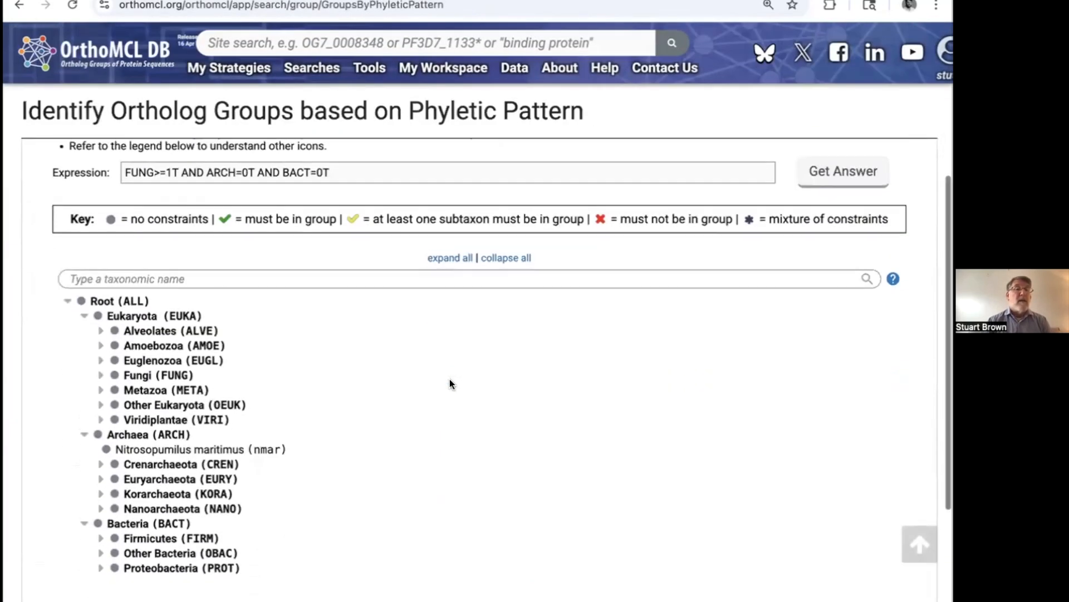
{"action": "scroll", "coordinate": [357, 236], "scroll_direction": "up", "scroll_amount": 1}
{"action": "left_click", "coordinate": [356, 229]}
{"action": "left_click_drag", "start_coordinate": [357, 230], "coordinate": [115, 225]}
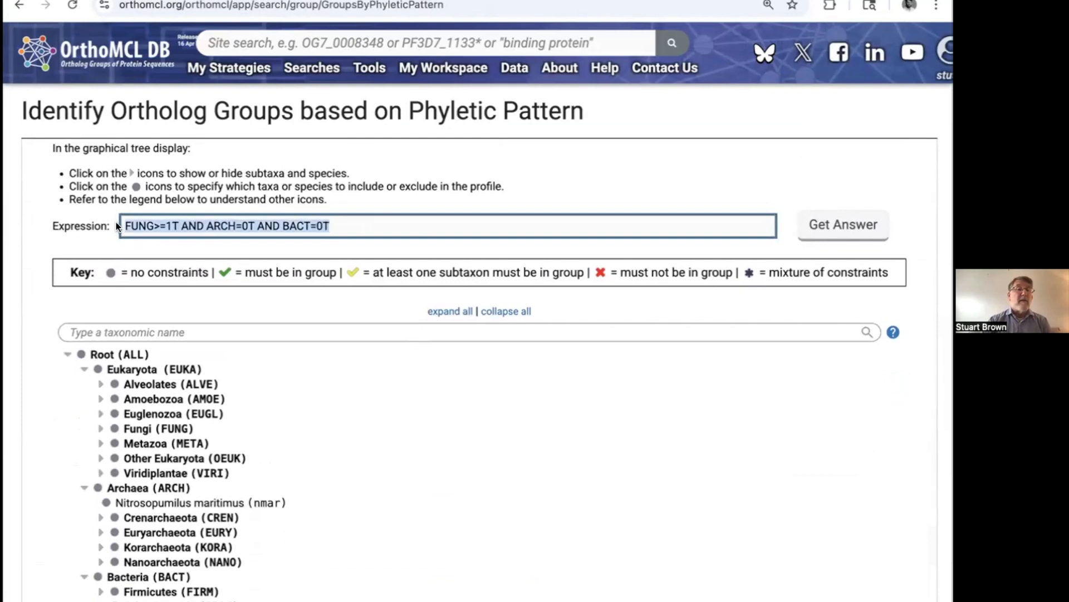
Step: Read the help examples for phyletic pattern expressions, comparing sequence counts, taxa counts marked T, and combined AND conditions
{"action": "scroll", "coordinate": [457, 466], "scroll_direction": "up", "scroll_amount": 6}
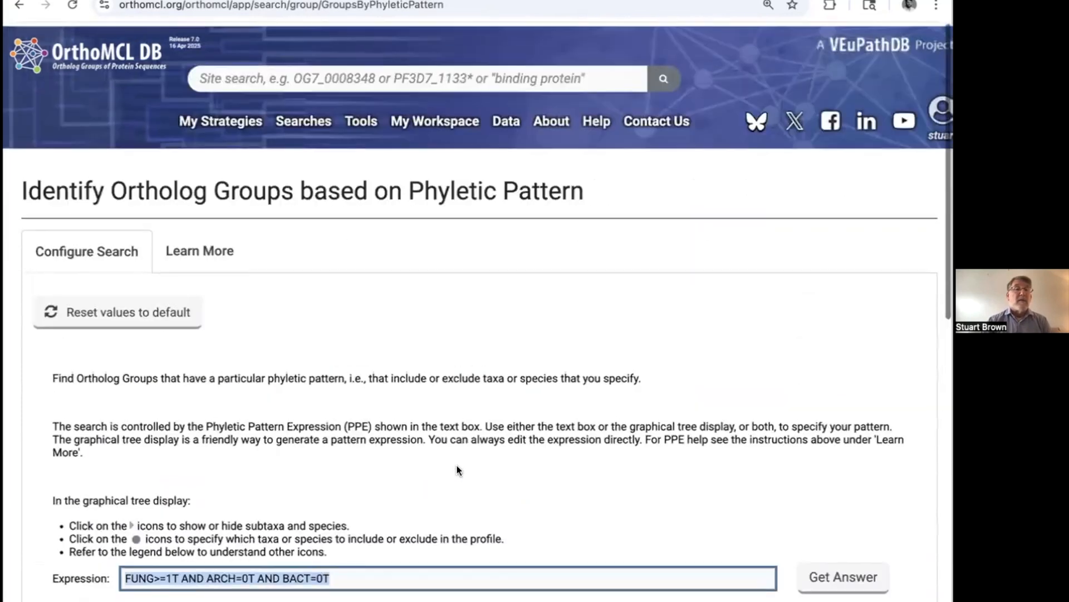
{"action": "left_click", "coordinate": [216, 255]}
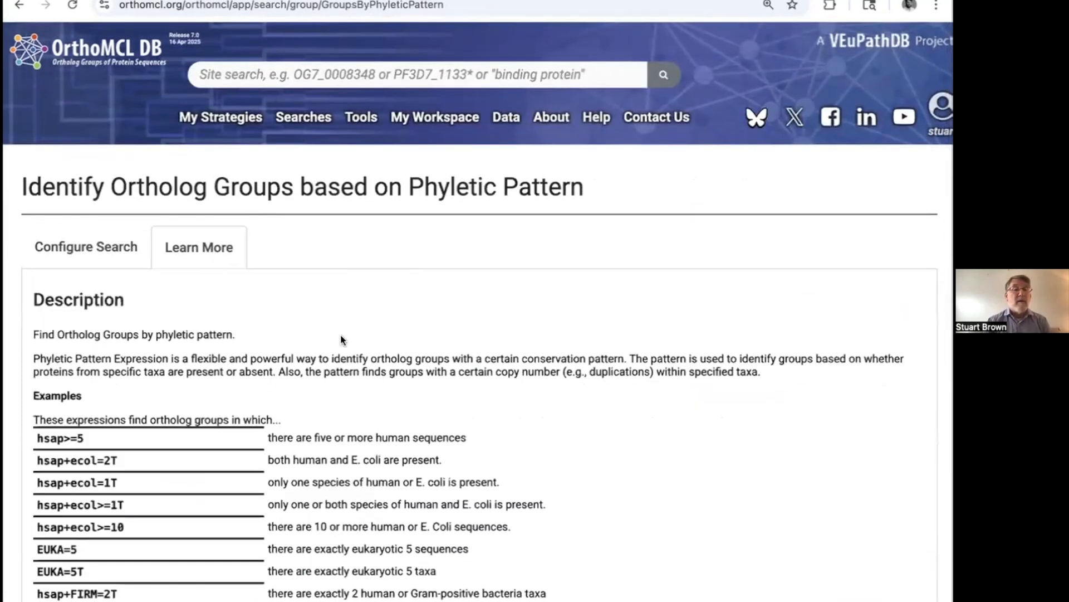
{"action": "scroll", "coordinate": [342, 339], "scroll_direction": "down", "scroll_amount": 5}
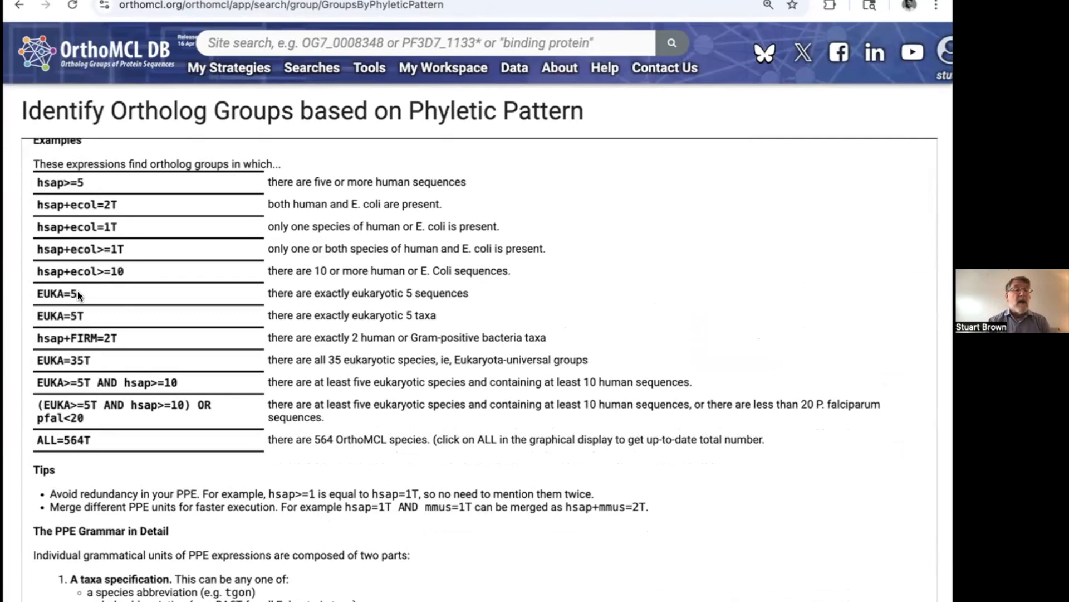
{"action": "left_click_drag", "start_coordinate": [71, 291], "coordinate": [77, 295]}
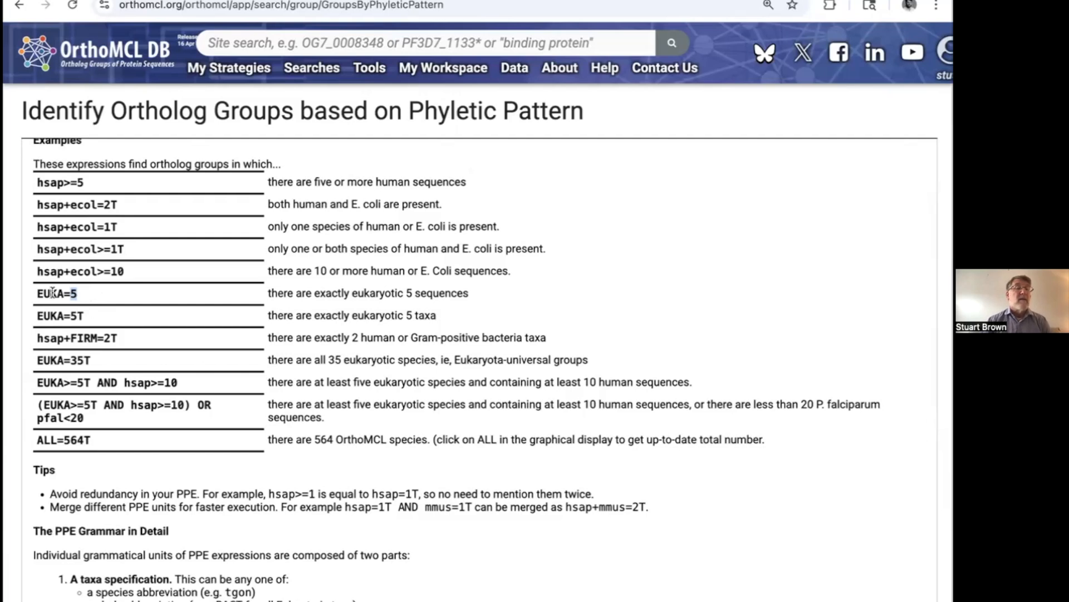
{"action": "left_click_drag", "start_coordinate": [72, 180], "coordinate": [83, 183]}
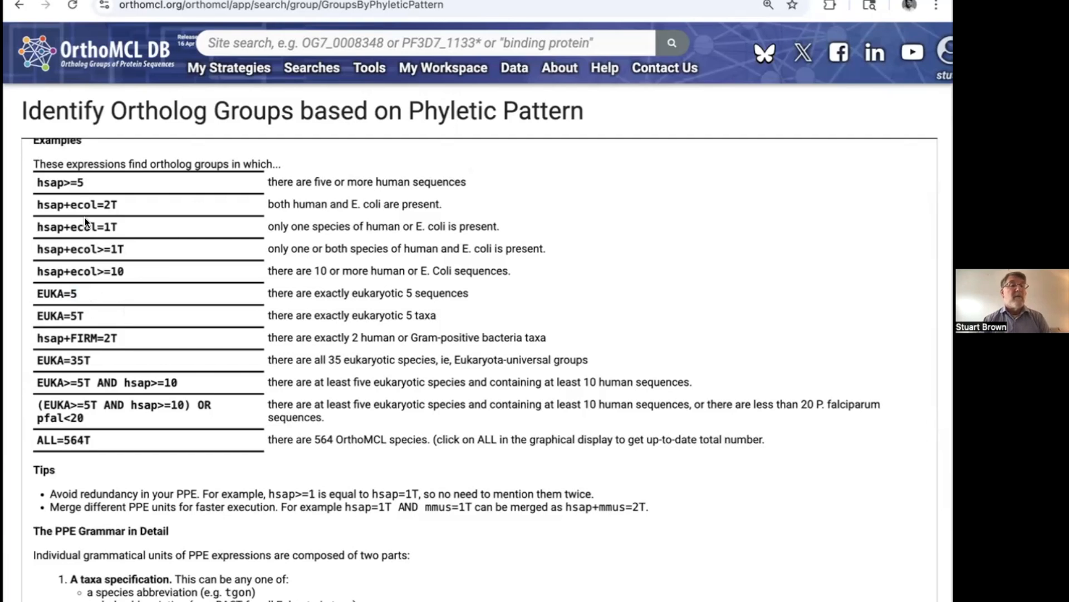
{"action": "scroll", "coordinate": [118, 390], "scroll_direction": "down", "scroll_amount": 1}
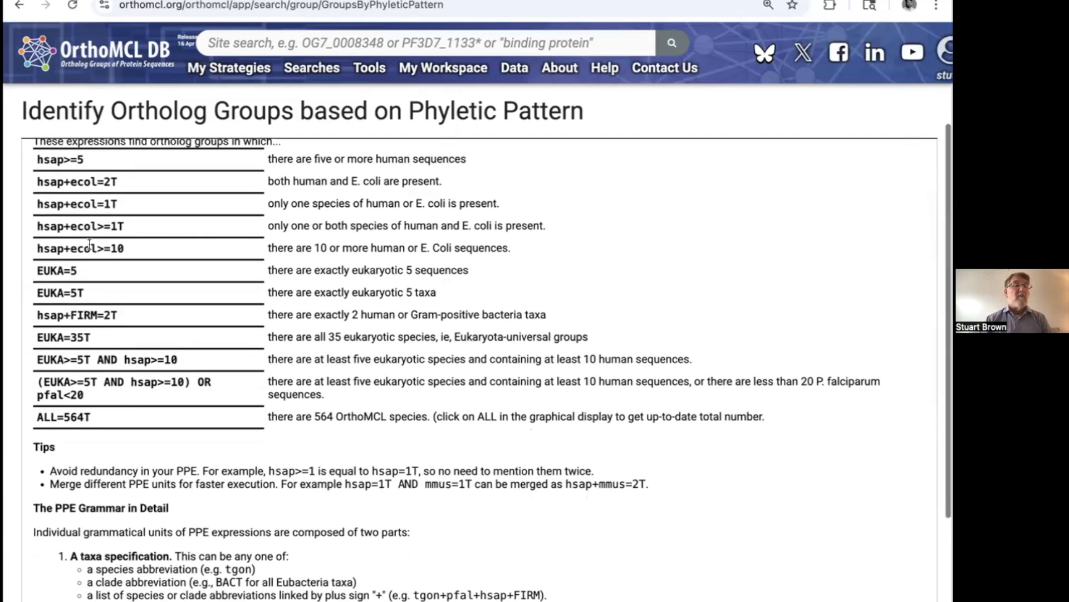
{"action": "left_click_drag", "start_coordinate": [96, 362], "coordinate": [117, 361]}
{"action": "scroll", "coordinate": [151, 287], "scroll_direction": "up", "scroll_amount": 10}
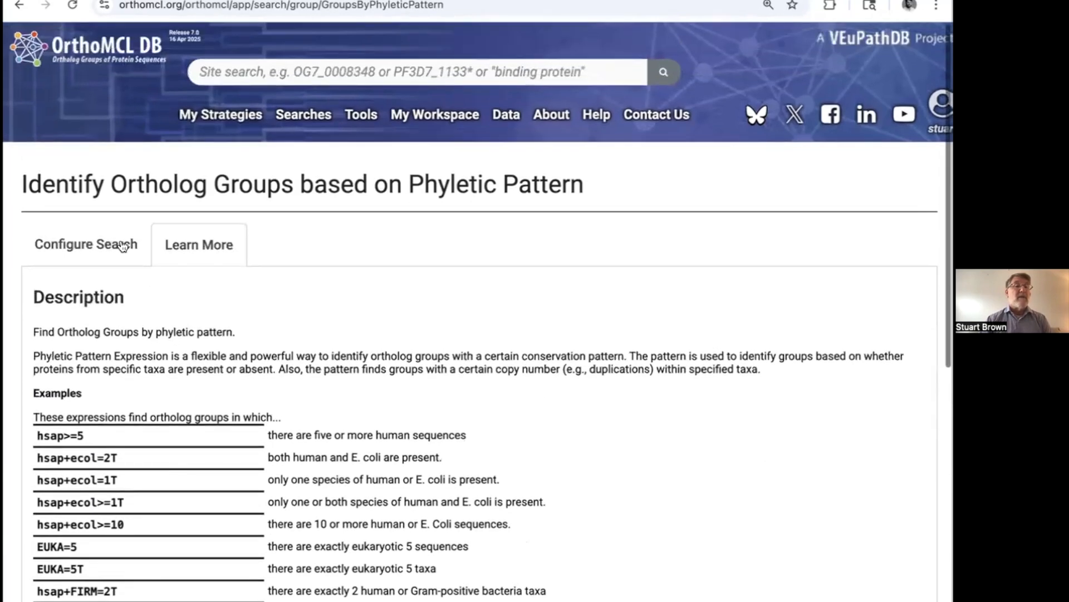
Step: Edit the search expression to require at least ten fungal taxa, giving FUNG>=10T AND ARCH=0T AND BACT=0T
{"action": "left_click", "coordinate": [65, 251]}
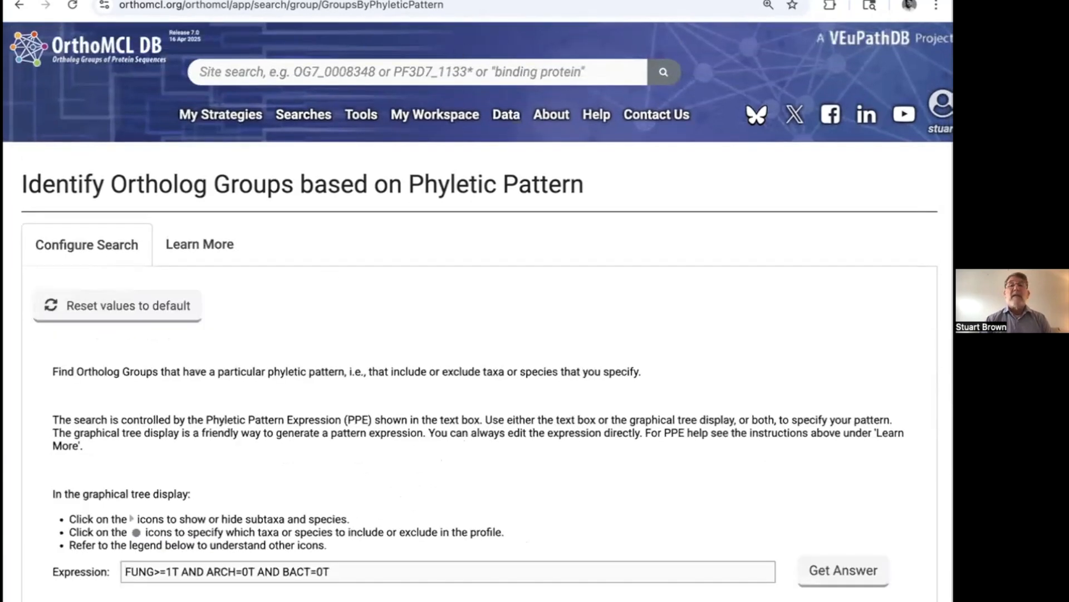
{"action": "scroll", "coordinate": [586, 363], "scroll_direction": "down", "scroll_amount": 1}
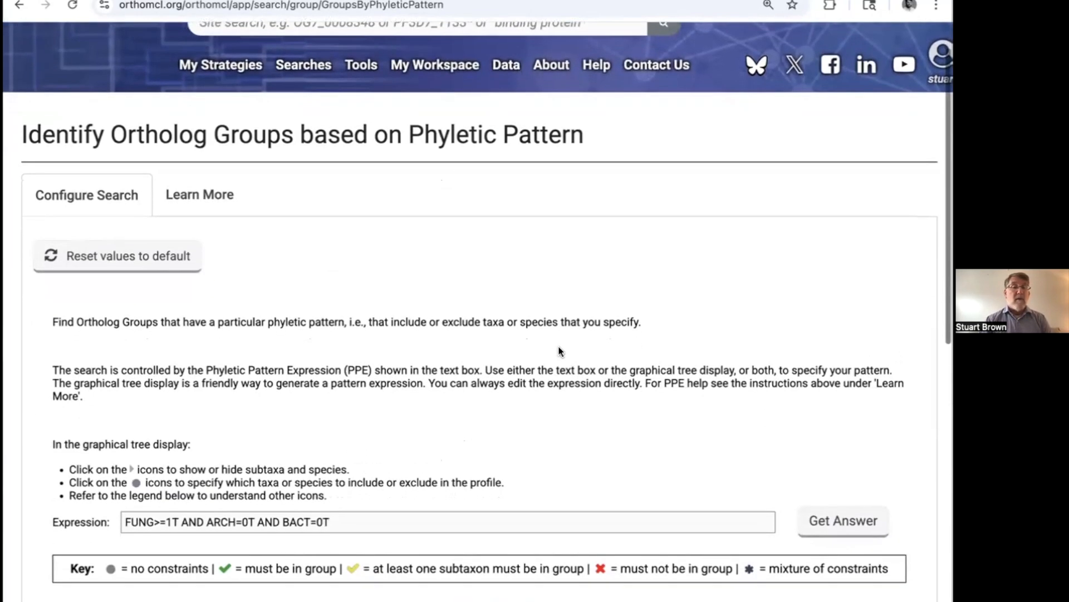
{"action": "left_click", "coordinate": [173, 521]}
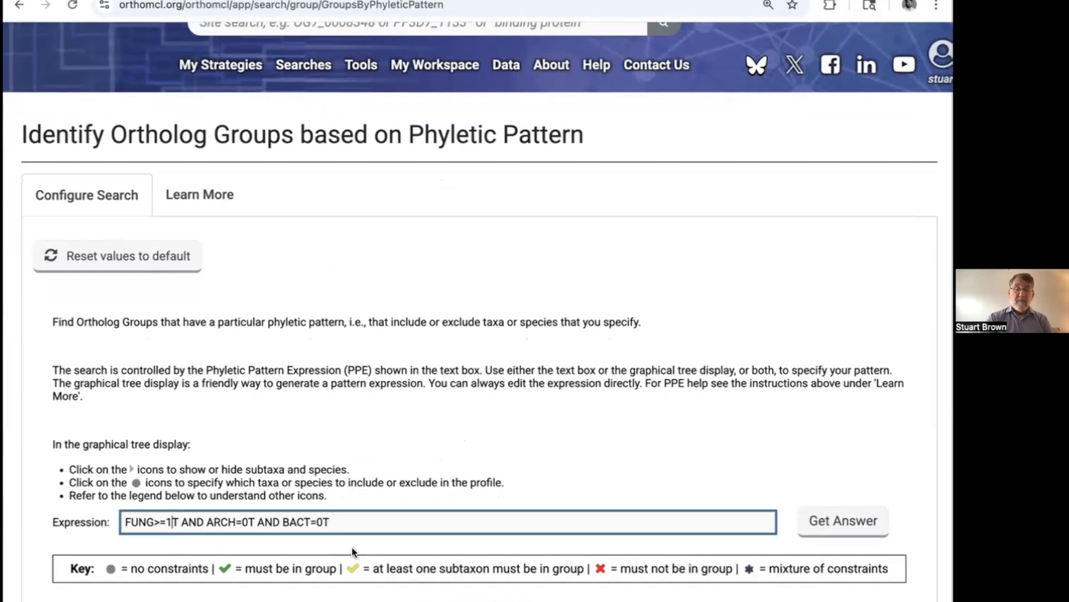
{"action": "type", "text": "0"}
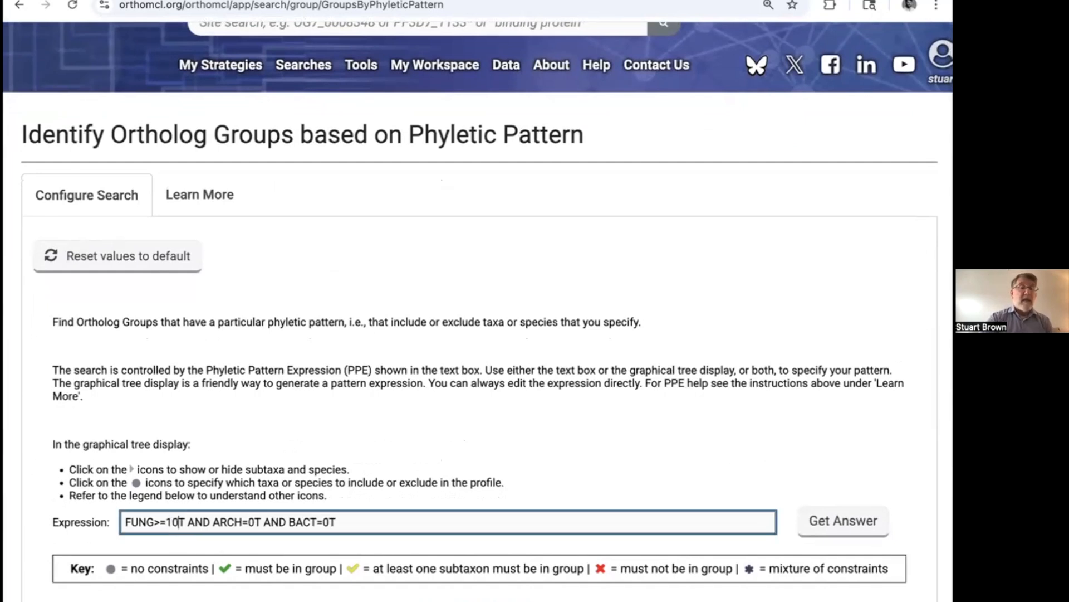
{"action": "left_click_drag", "start_coordinate": [165, 521], "coordinate": [179, 522]}
{"action": "left_click", "coordinate": [373, 521]}
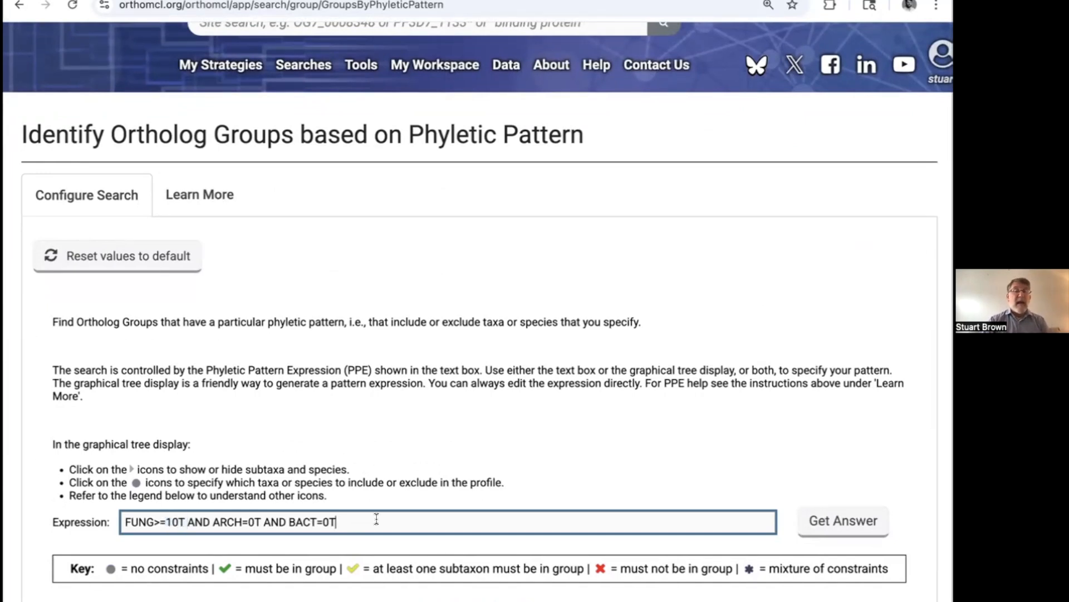
{"action": "double_click", "coordinate": [249, 522]}
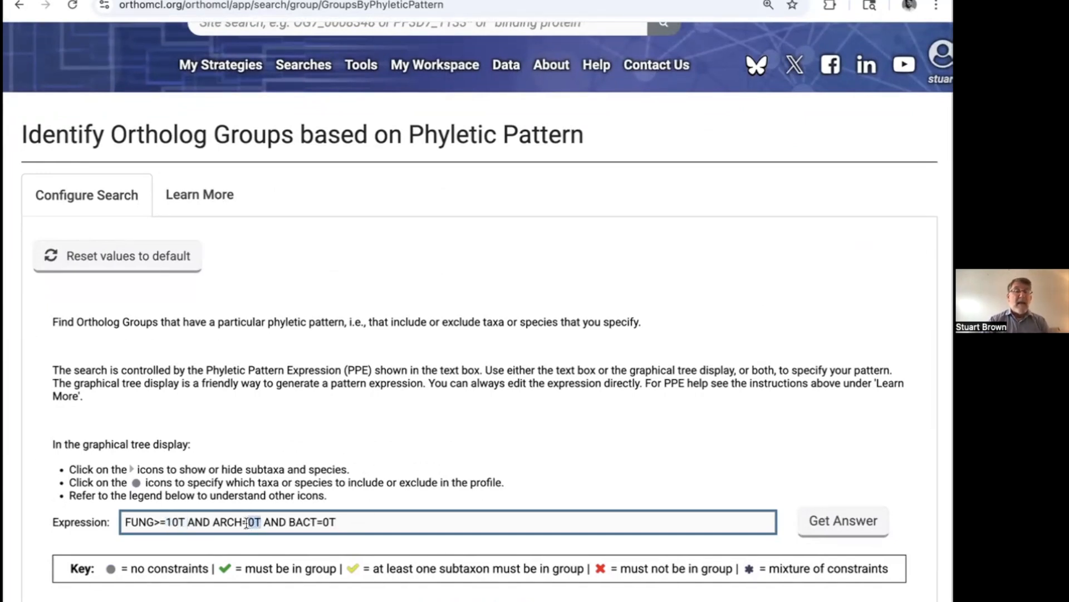
{"action": "left_click_drag", "start_coordinate": [340, 521], "coordinate": [287, 520]}
{"action": "left_click", "coordinate": [359, 524]}
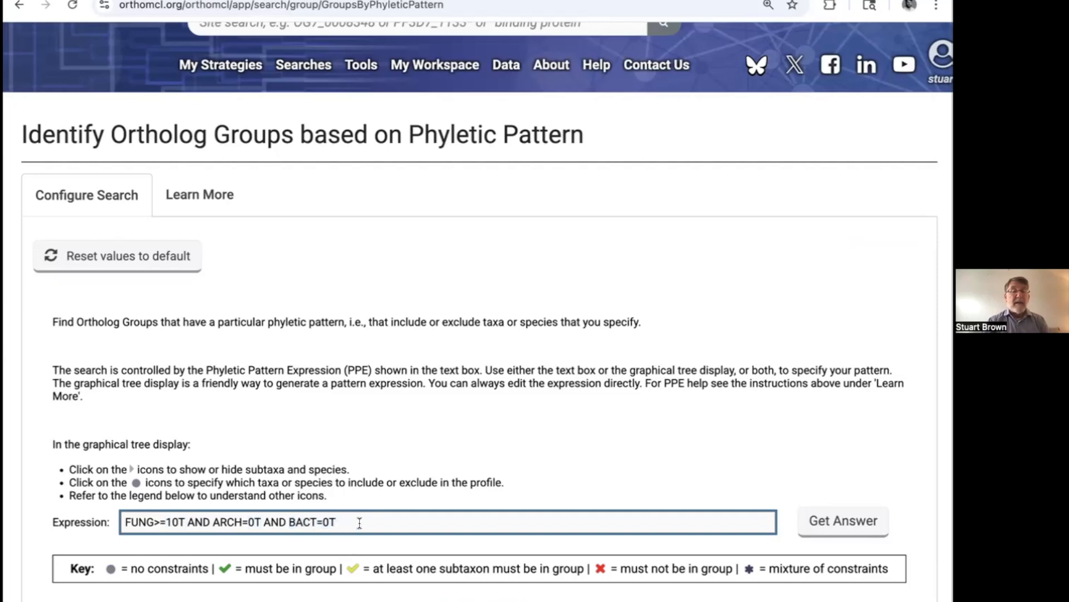
{"action": "type", "text": "AND"}
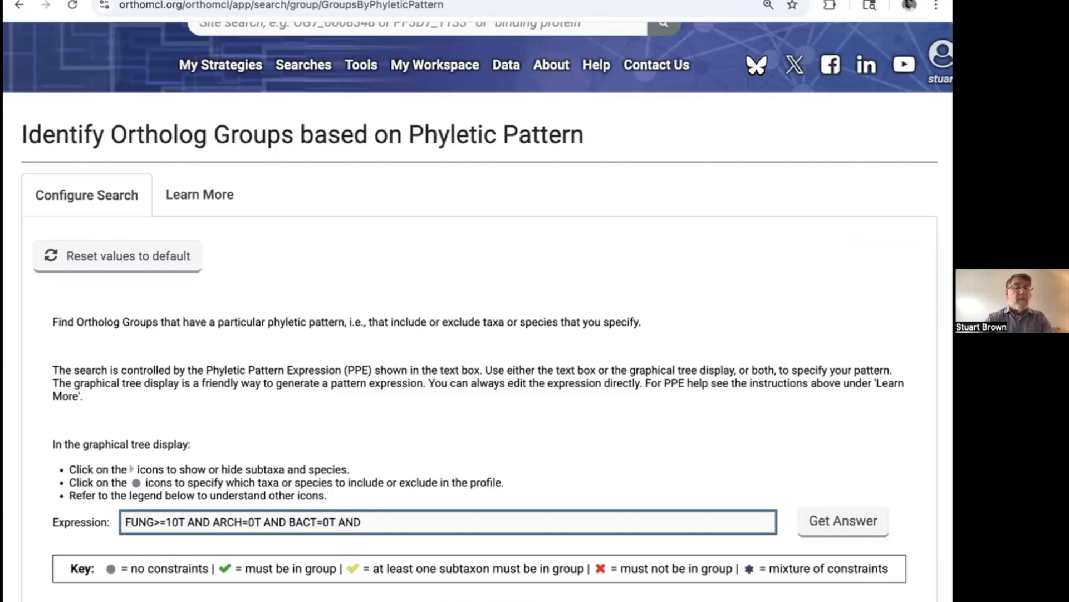
{"action": "key", "text": "BackSpace"}
{"action": "key", "text": "BackSpace"}
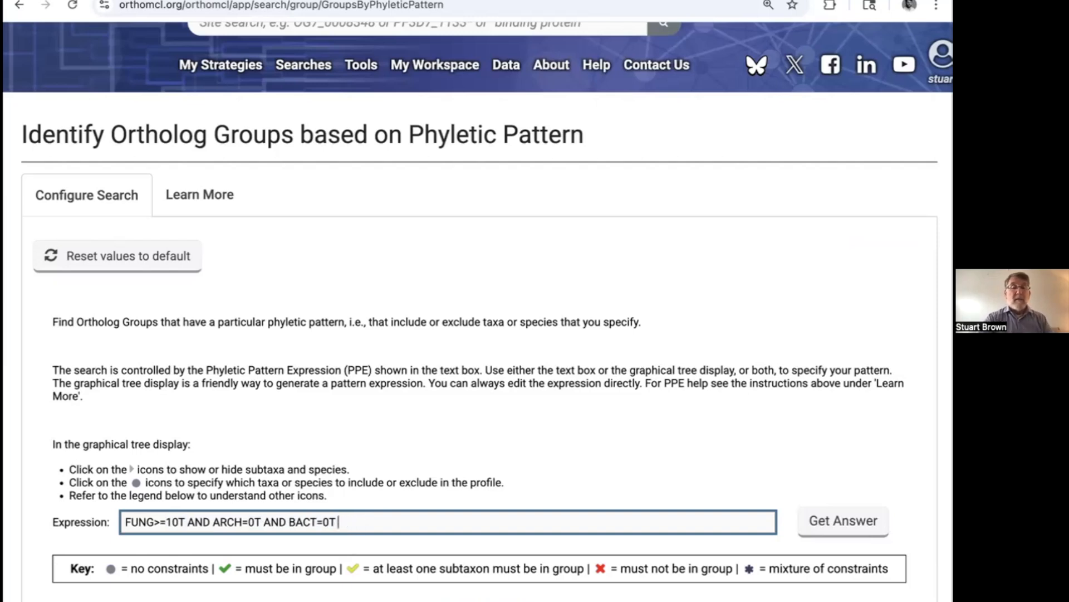
Step: Run the revised phyletic pattern search and examine the total protein numbers and keywords of the resulting ortholog groups
{"action": "left_click", "coordinate": [850, 520]}
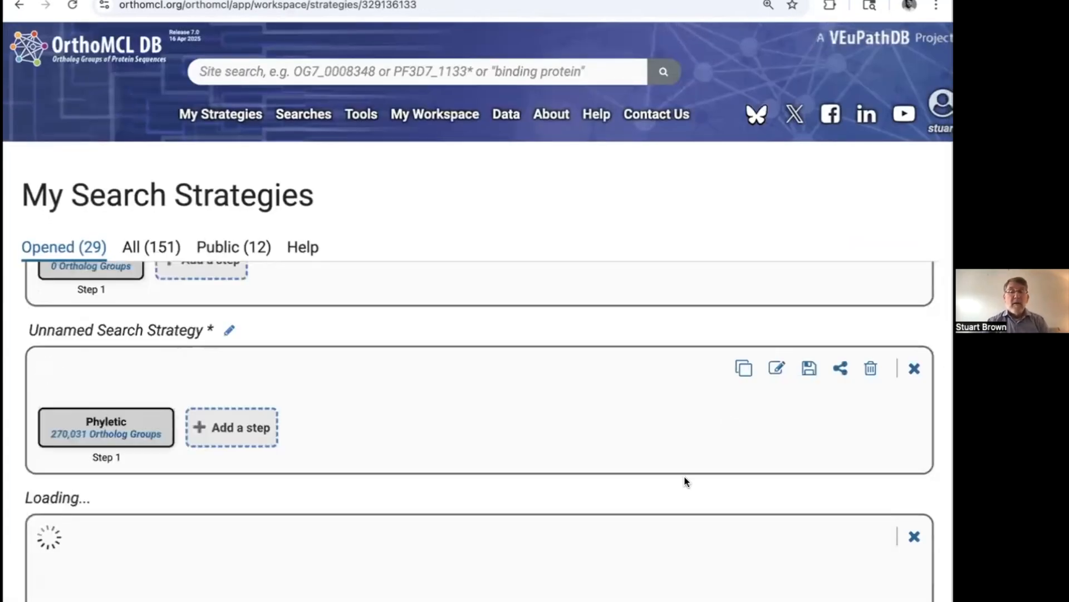
{"action": "scroll", "coordinate": [687, 482], "scroll_direction": "down", "scroll_amount": 4}
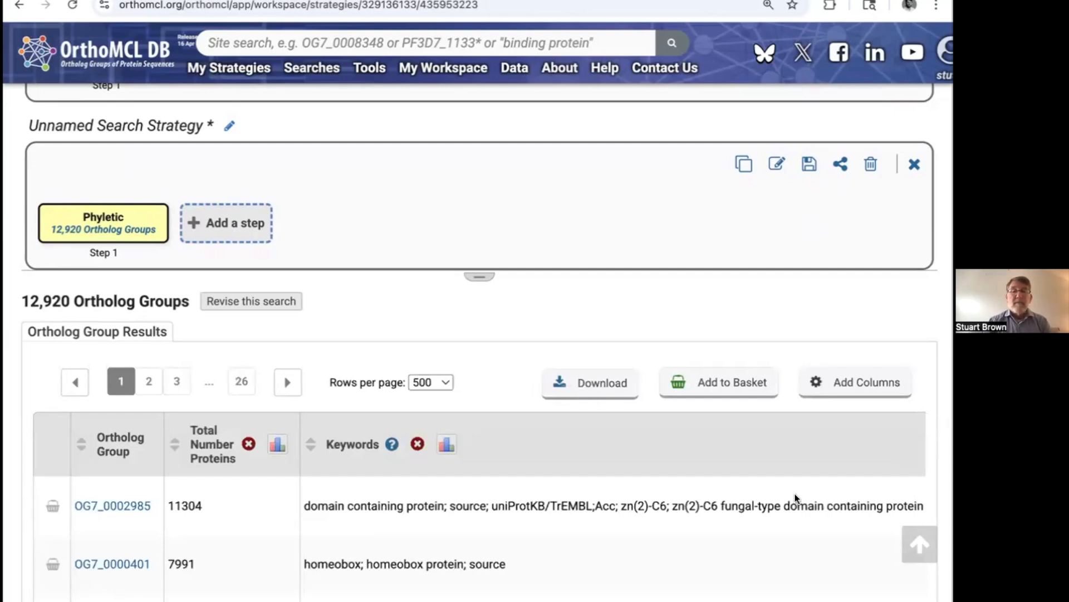
{"action": "scroll", "coordinate": [761, 520], "scroll_direction": "down", "scroll_amount": 1}
{"action": "scroll", "coordinate": [760, 520], "scroll_direction": "up", "scroll_amount": 1}
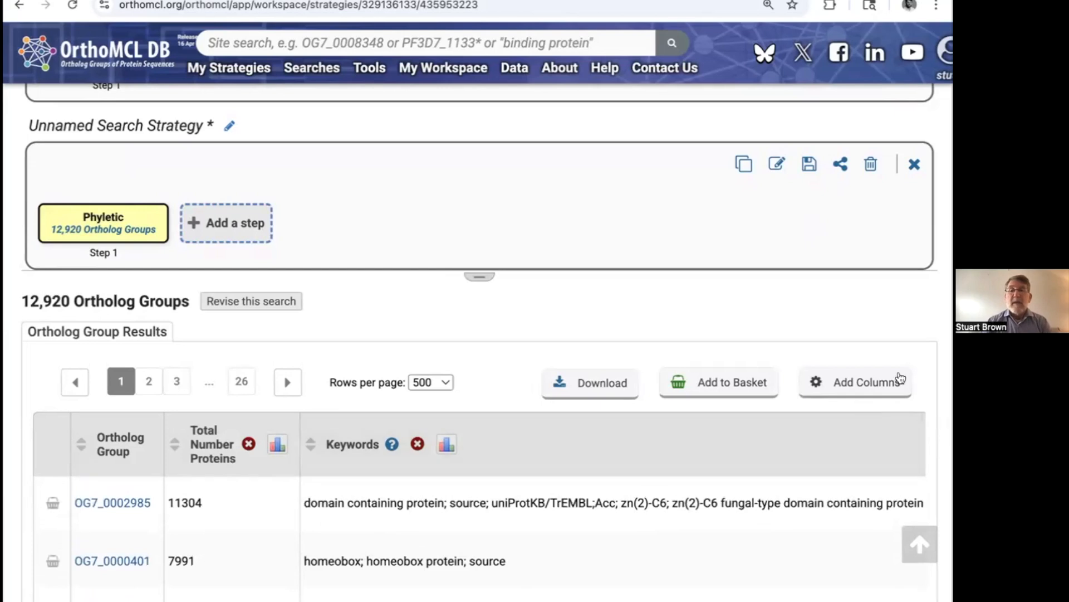
{"action": "scroll", "coordinate": [911, 305], "scroll_direction": "down", "scroll_amount": 2}
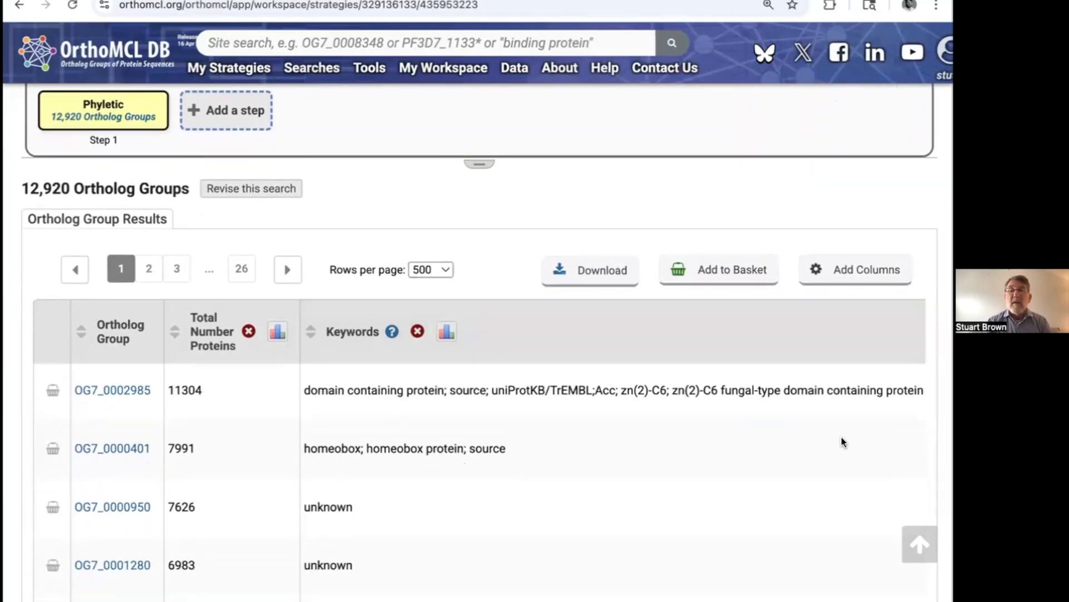
{"action": "scroll", "coordinate": [830, 423], "scroll_direction": "up", "scroll_amount": 1}
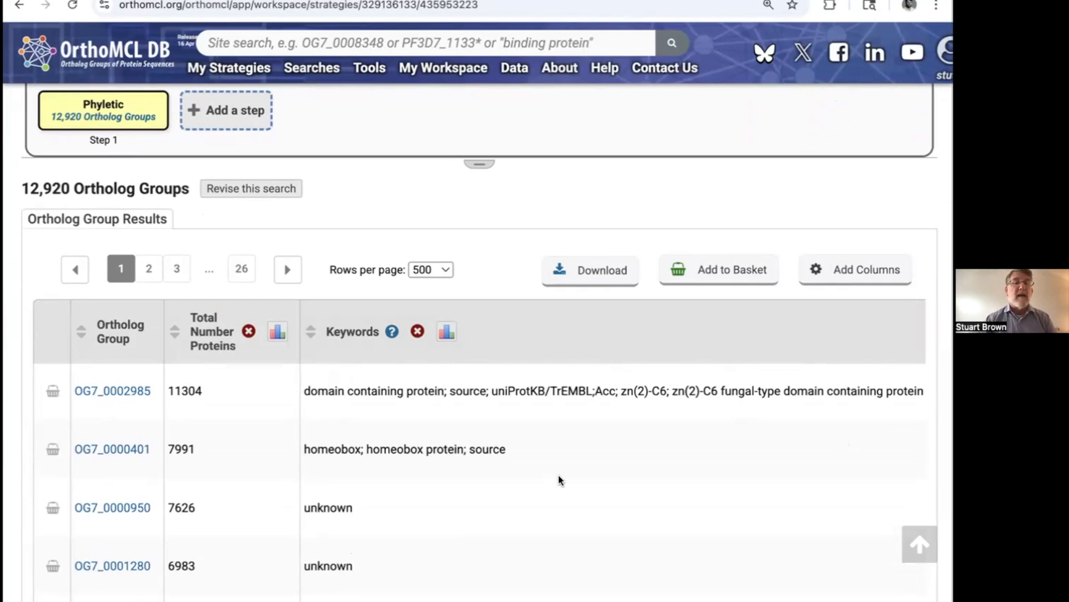
{"action": "scroll", "coordinate": [578, 432], "scroll_direction": "right", "scroll_amount": 1}
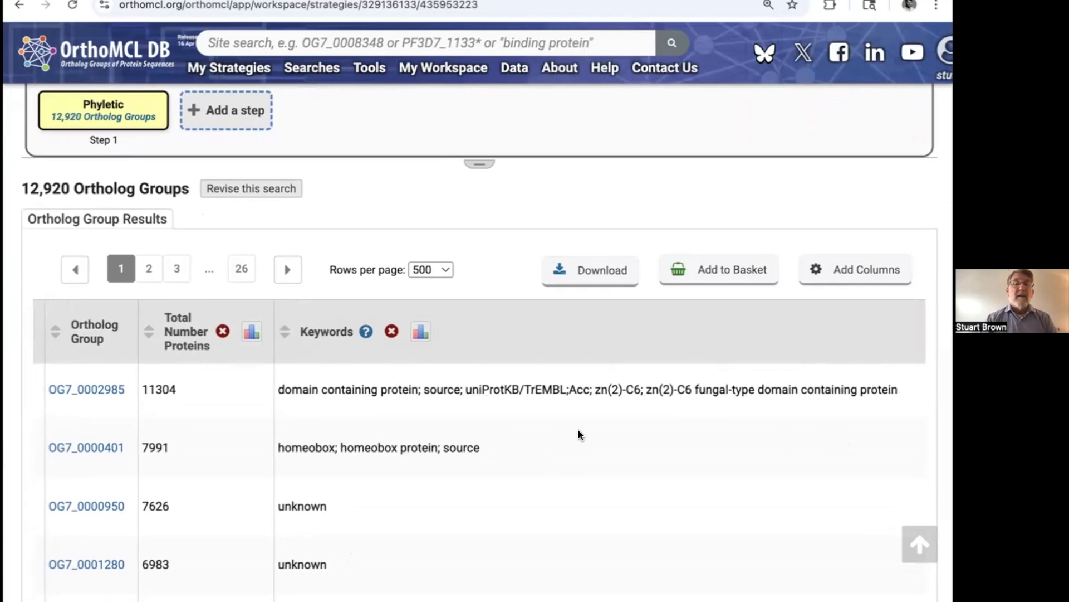
Step: Examine the taxon distribution columns of the phyletic pattern results, comparing Fungi coverage and its subgroup breakdown with the other taxa
{"action": "scroll", "coordinate": [578, 432], "scroll_direction": "right", "scroll_amount": 15}
{"action": "scroll", "coordinate": [578, 433], "scroll_direction": "right", "scroll_amount": 10}
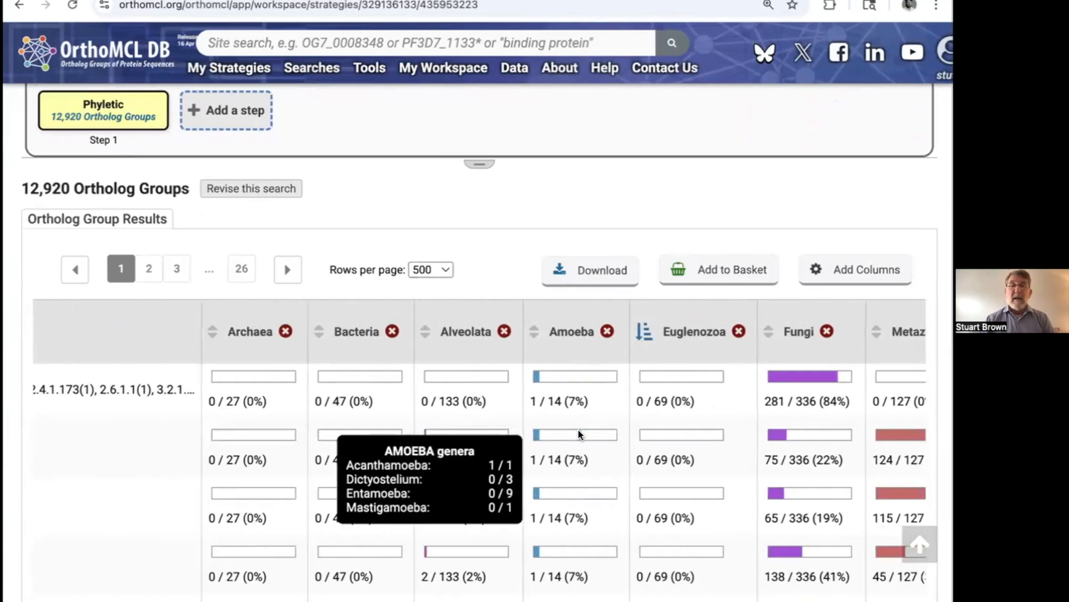
{"action": "scroll", "coordinate": [578, 429], "scroll_direction": "right", "scroll_amount": 1}
{"action": "scroll", "coordinate": [769, 557], "scroll_direction": "down", "scroll_amount": 1}
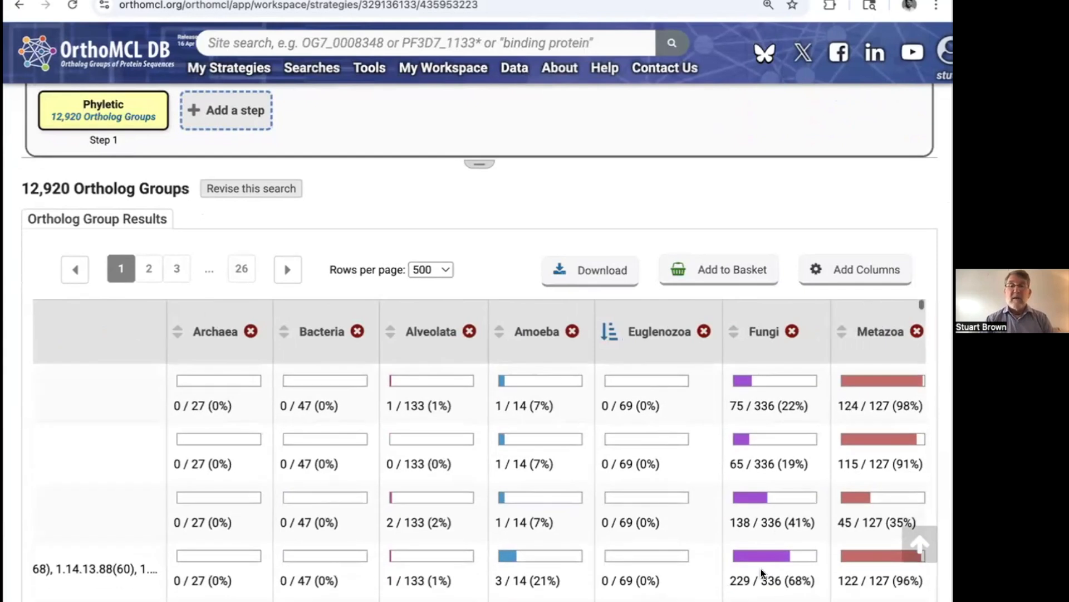
{"action": "scroll", "coordinate": [794, 518], "scroll_direction": "up", "scroll_amount": 1}
{"action": "scroll", "coordinate": [793, 522], "scroll_direction": "up", "scroll_amount": 1}
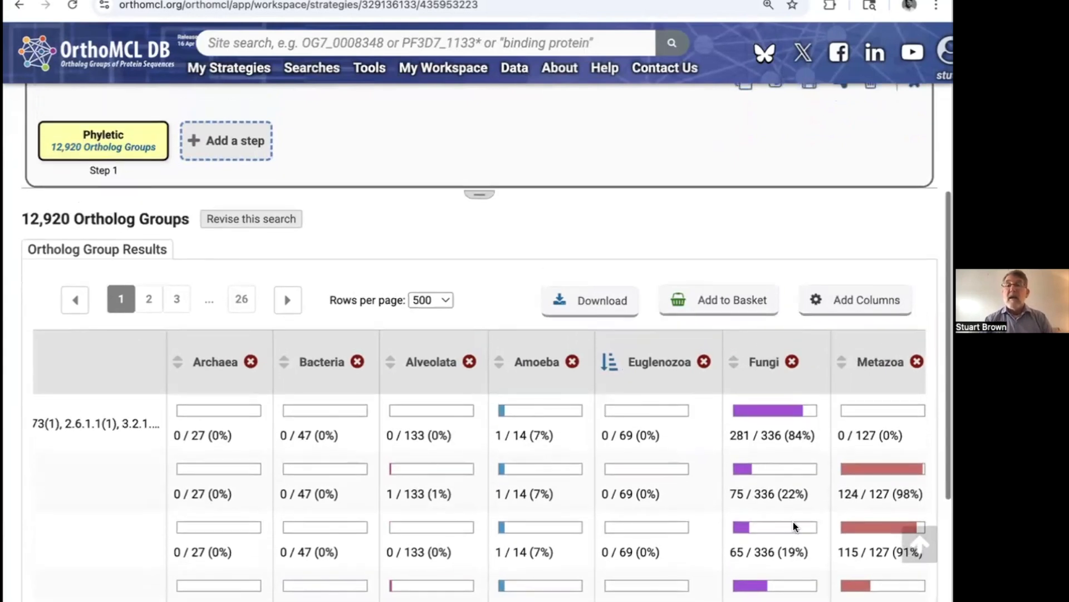
{"action": "mouse_move", "coordinate": [791, 484]}
{"action": "scroll", "coordinate": [789, 479], "scroll_direction": "down", "scroll_amount": 1}
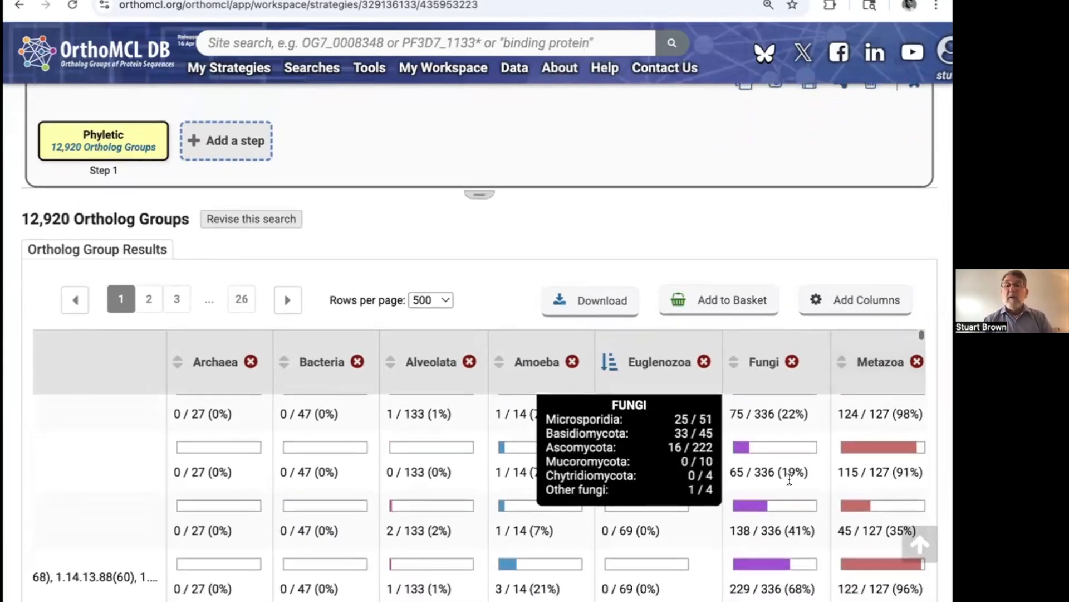
{"action": "scroll", "coordinate": [790, 490], "scroll_direction": "down", "scroll_amount": 3}
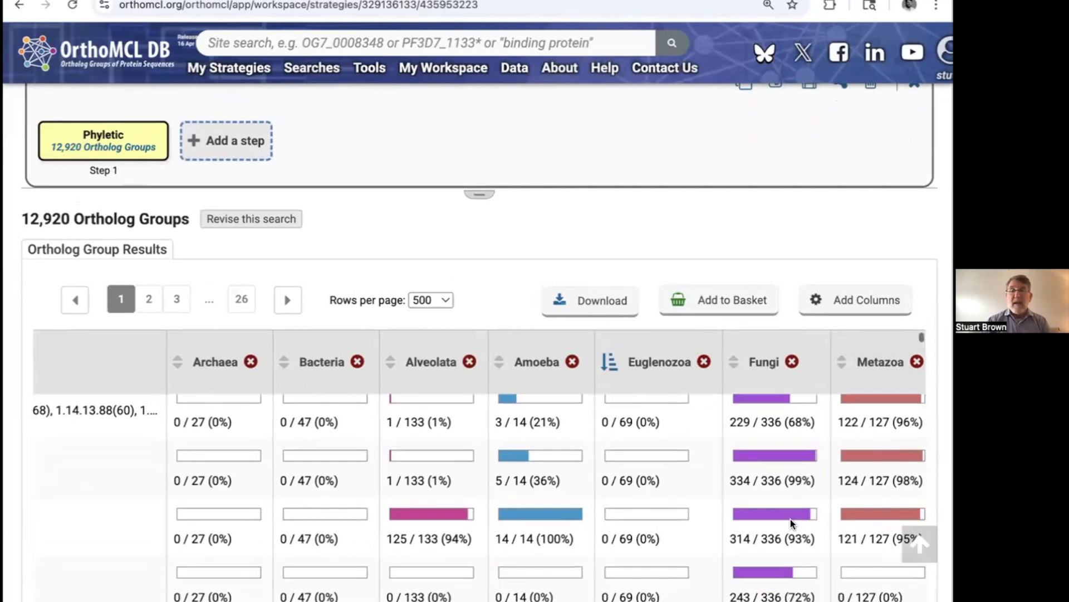
{"action": "scroll", "coordinate": [774, 493], "scroll_direction": "down", "scroll_amount": 1}
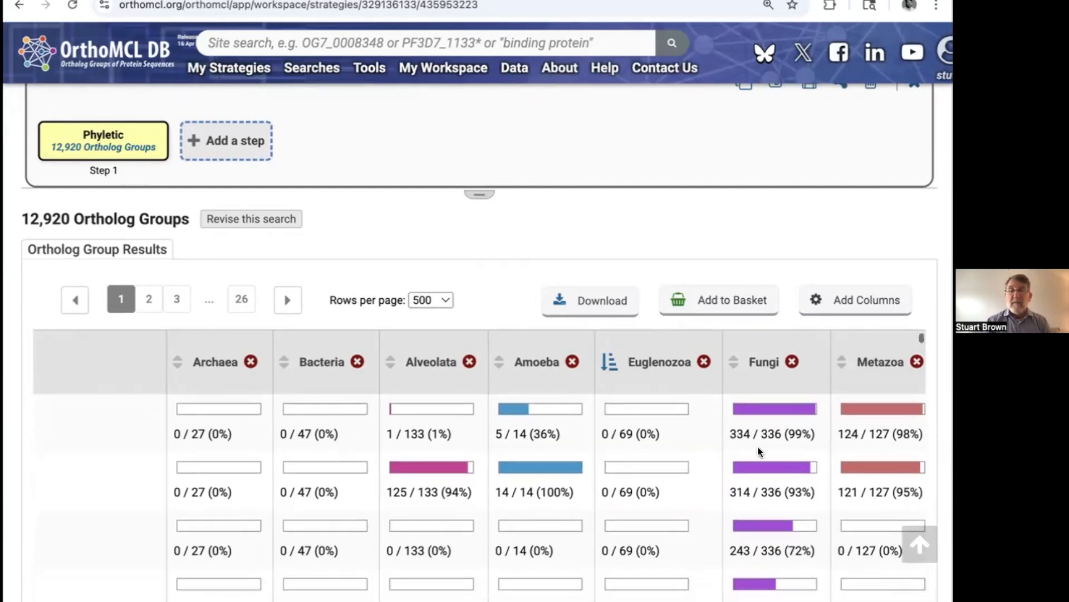
{"action": "scroll", "coordinate": [769, 504], "scroll_direction": "up", "scroll_amount": 1}
{"action": "scroll", "coordinate": [769, 504], "scroll_direction": "right", "scroll_amount": 1}
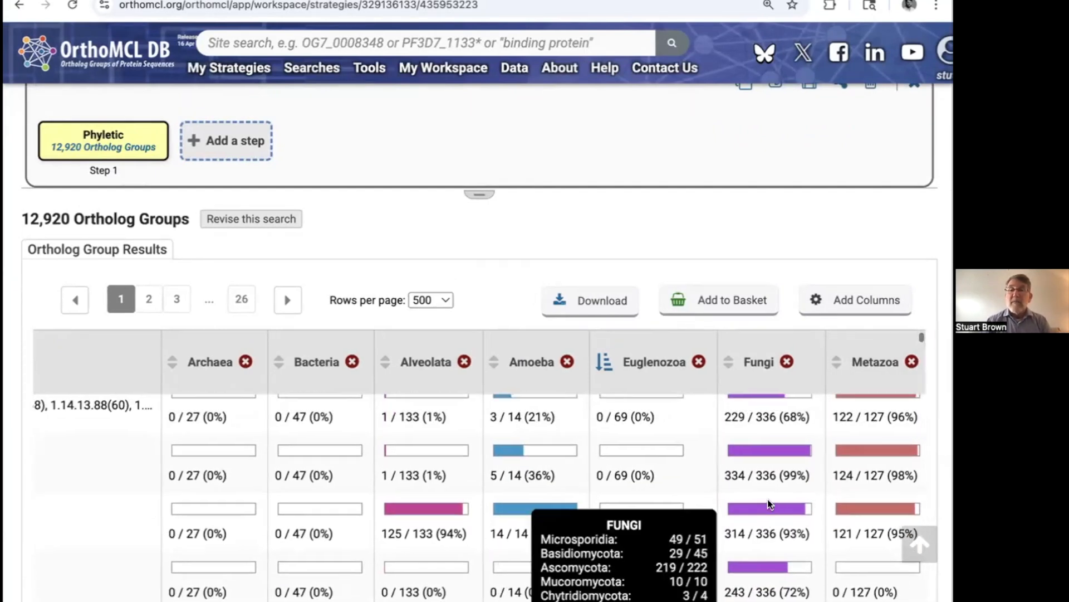
{"action": "scroll", "coordinate": [855, 460], "scroll_direction": "up", "scroll_amount": 5}
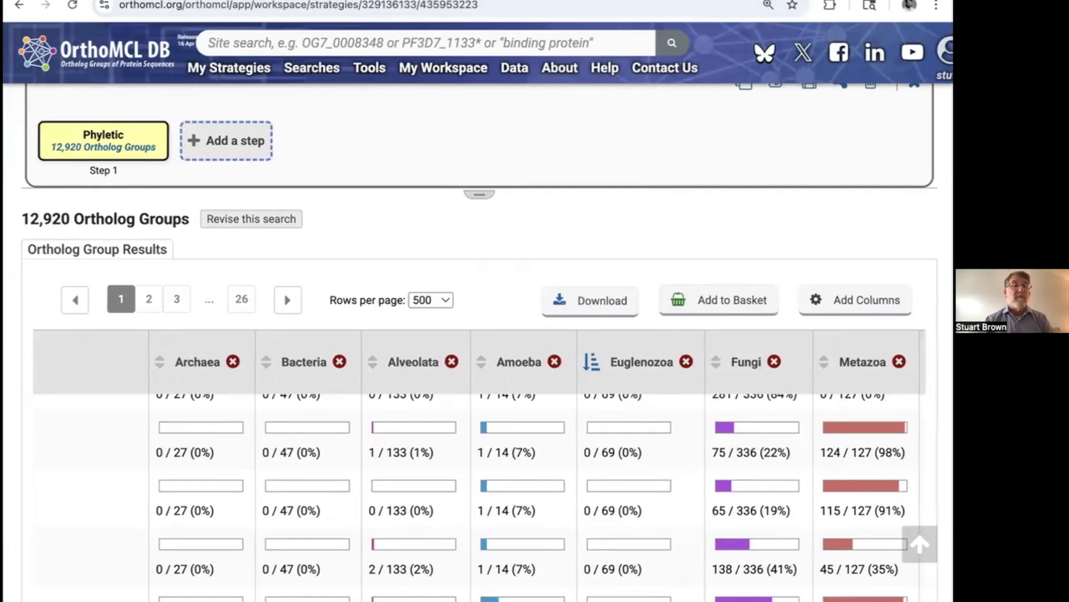
Step: Add a step to the phyletic strategy that intersects its results with a new Text Terms search
{"action": "scroll", "coordinate": [625, 243], "scroll_direction": "down", "scroll_amount": 2}
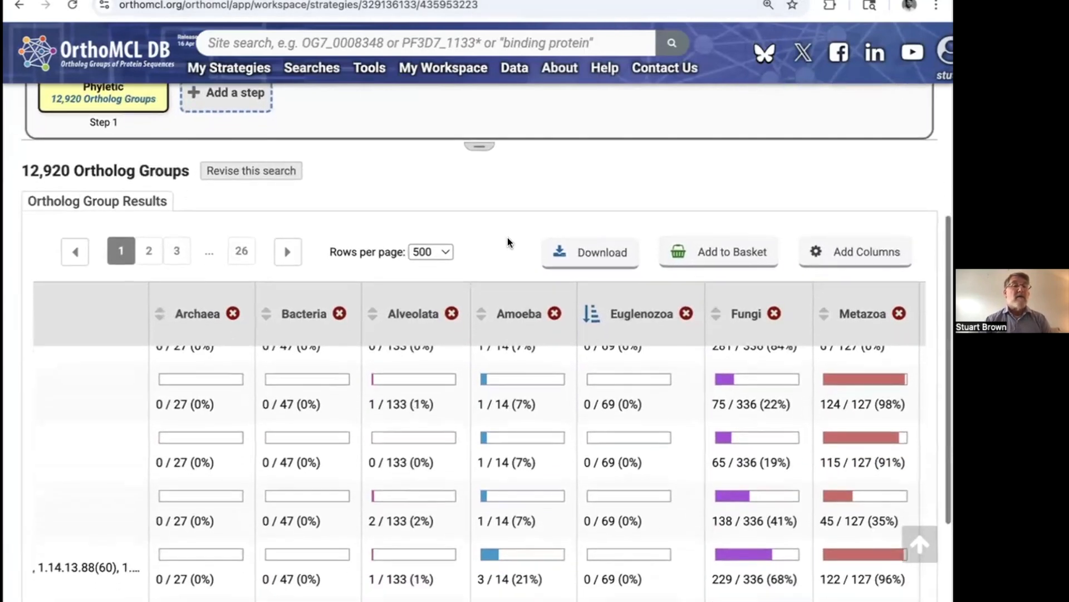
{"action": "scroll", "coordinate": [507, 238], "scroll_direction": "up", "scroll_amount": 3}
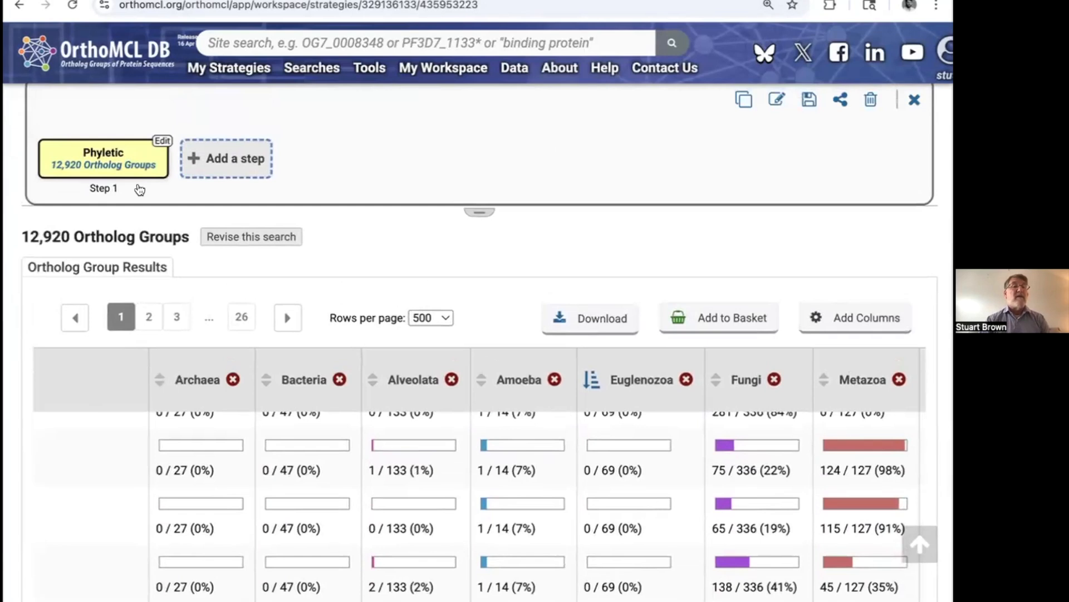
{"action": "left_click", "coordinate": [223, 161]}
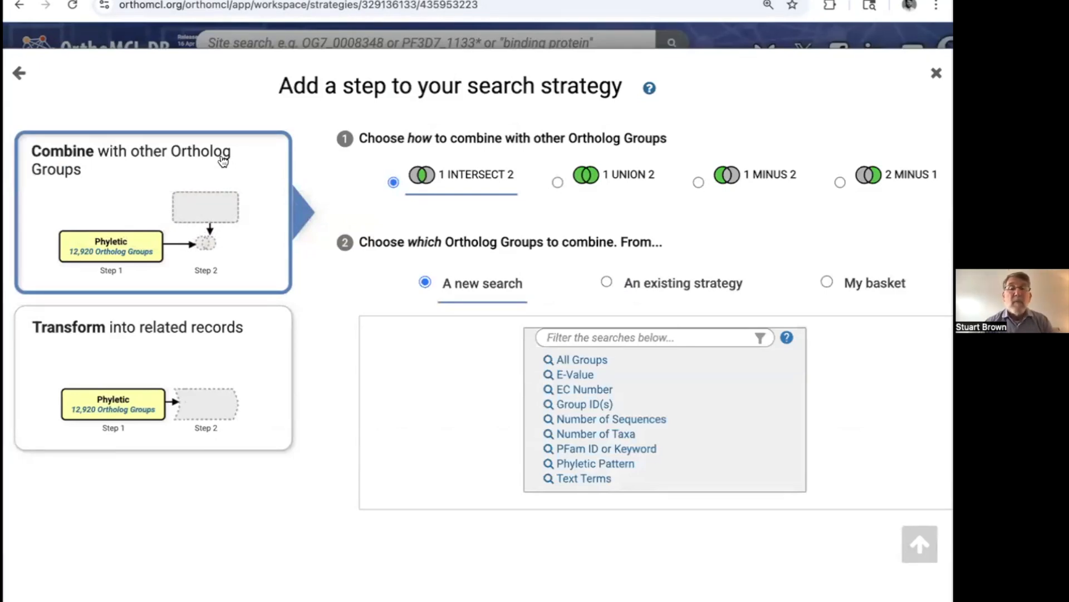
{"action": "left_click", "coordinate": [585, 479]}
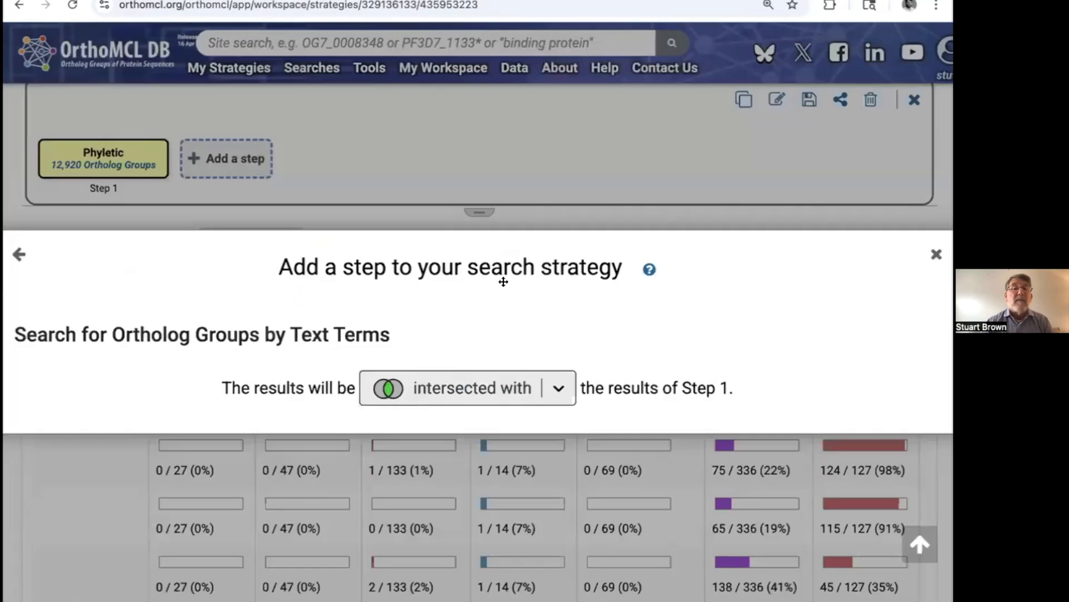
Step: Set the text term of the new step to *synthetase*, with a wildcard on both ends
{"action": "left_click", "coordinate": [109, 420]}
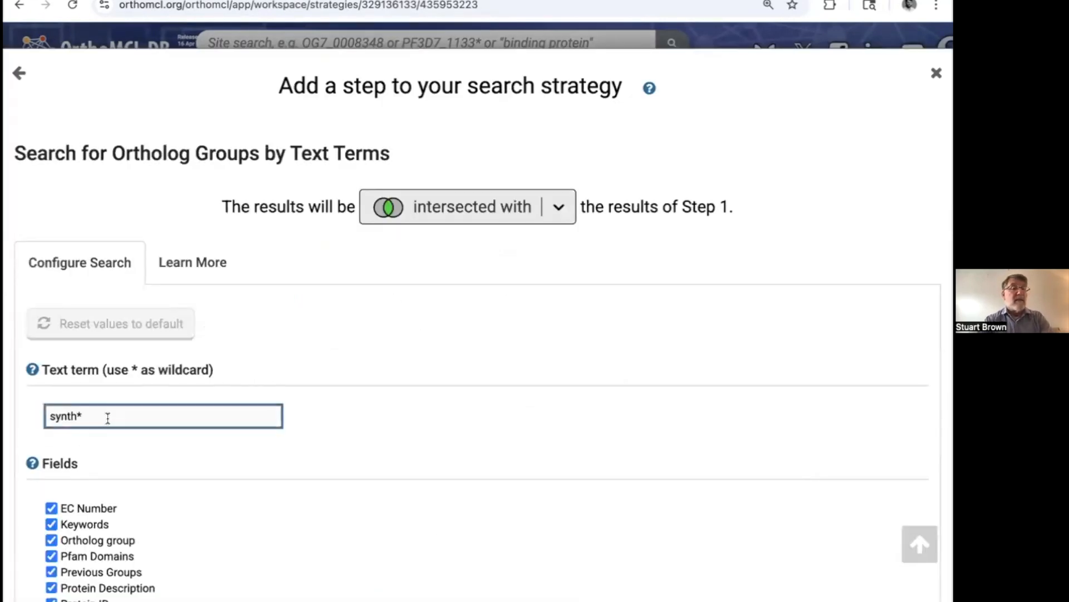
{"action": "key", "text": "BackSpace"}
{"action": "type", "text": "etase"}
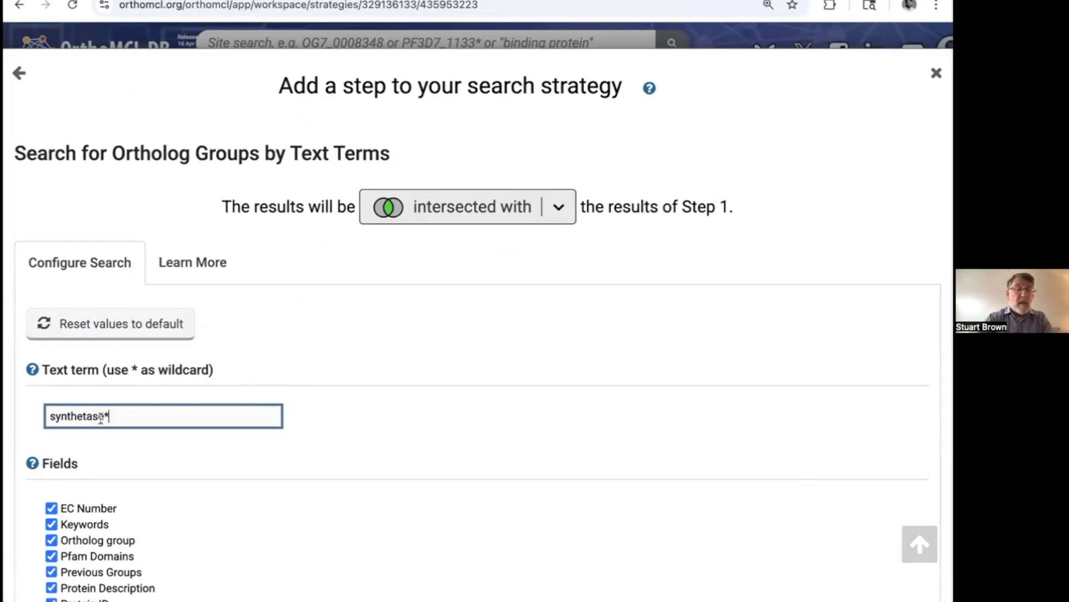
{"action": "left_click", "coordinate": [48, 416]}
{"action": "type", "text": "*"}
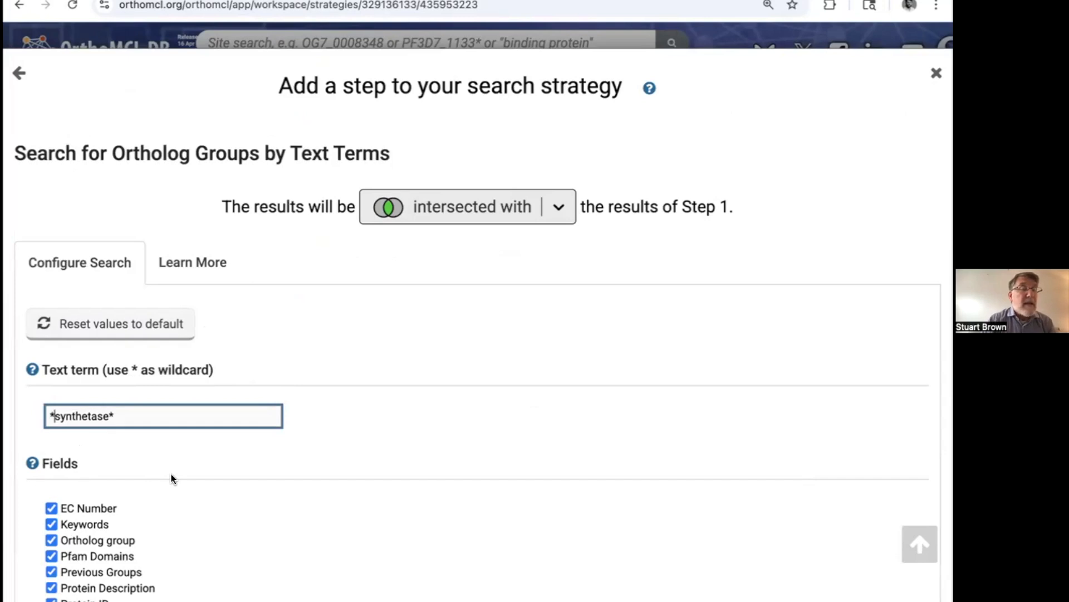
Step: Run the text search step with all fields from EC Number to Protein Taxon Name included
{"action": "scroll", "coordinate": [171, 474], "scroll_direction": "down", "scroll_amount": 1}
{"action": "scroll", "coordinate": [171, 474], "scroll_direction": "down", "scroll_amount": 2}
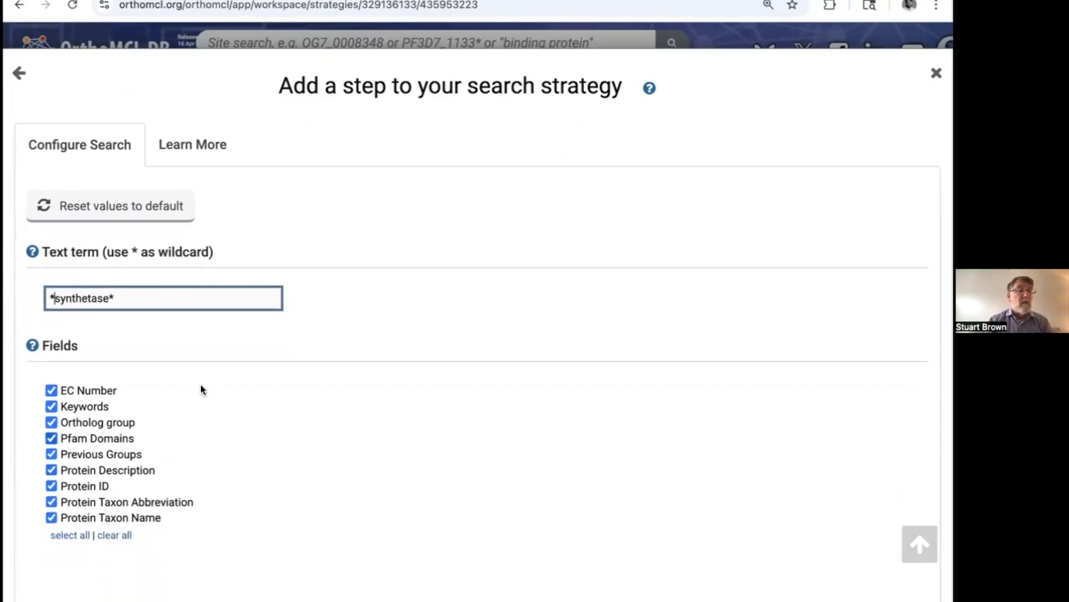
{"action": "scroll", "coordinate": [213, 379], "scroll_direction": "down", "scroll_amount": 1}
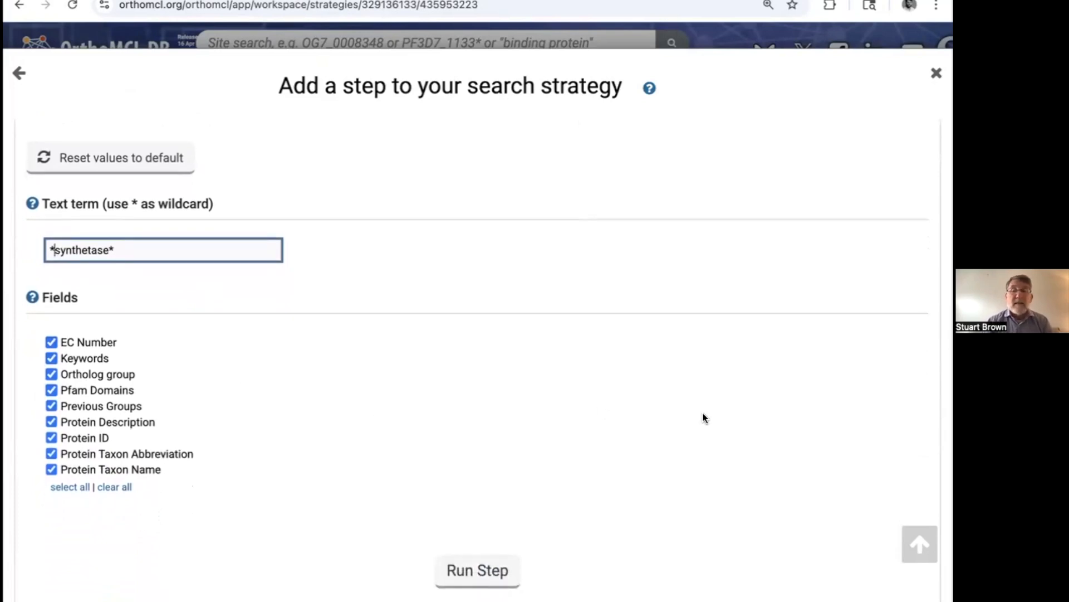
{"action": "left_click", "coordinate": [472, 571]}
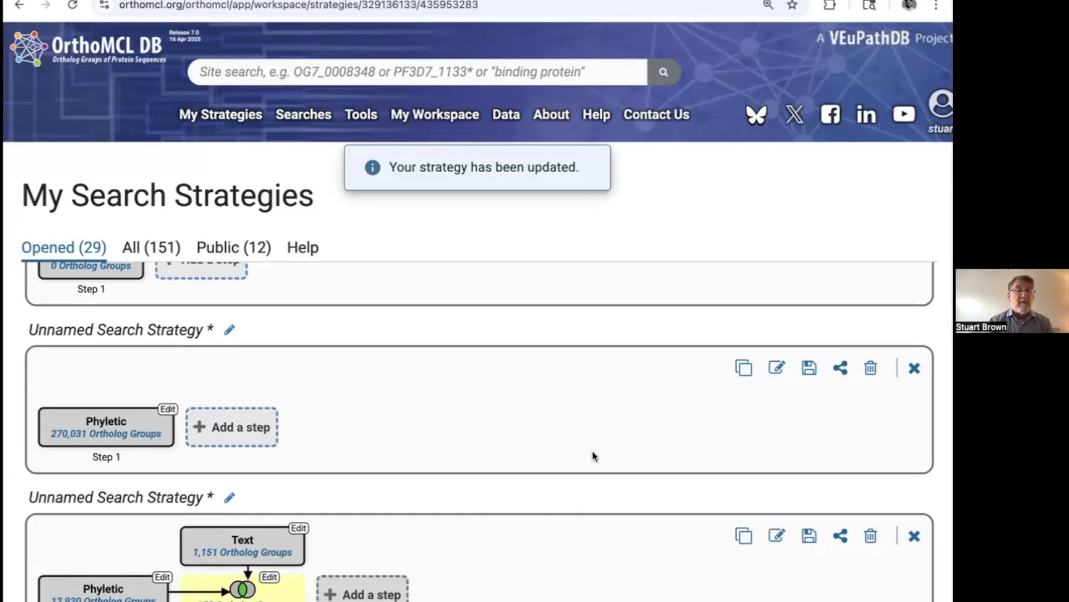
Step: Examine the intersected ortholog groups, reviewing their protein totals, full keyword lists, taxon distributions and EC numbers
{"action": "scroll", "coordinate": [925, 499], "scroll_direction": "down", "scroll_amount": 3}
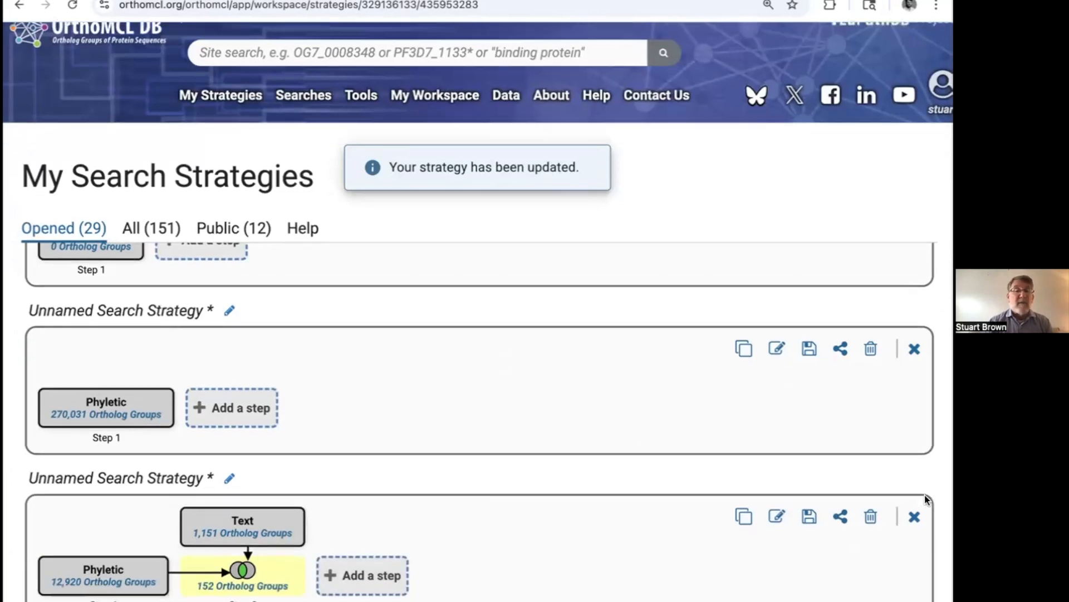
{"action": "scroll", "coordinate": [925, 494], "scroll_direction": "down", "scroll_amount": 5}
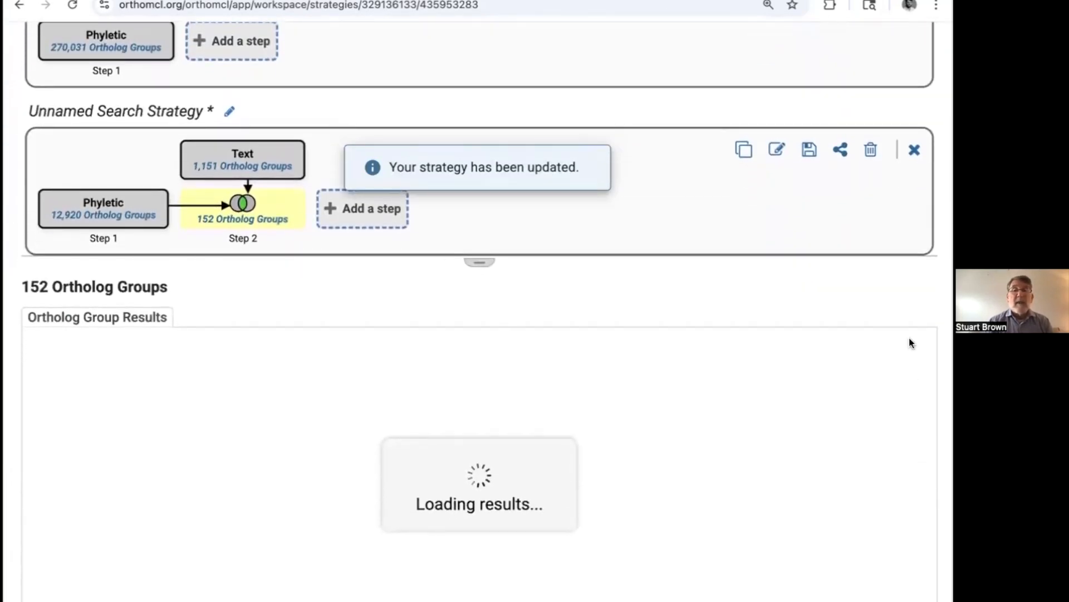
{"action": "scroll", "coordinate": [585, 451], "scroll_direction": "down", "scroll_amount": 1}
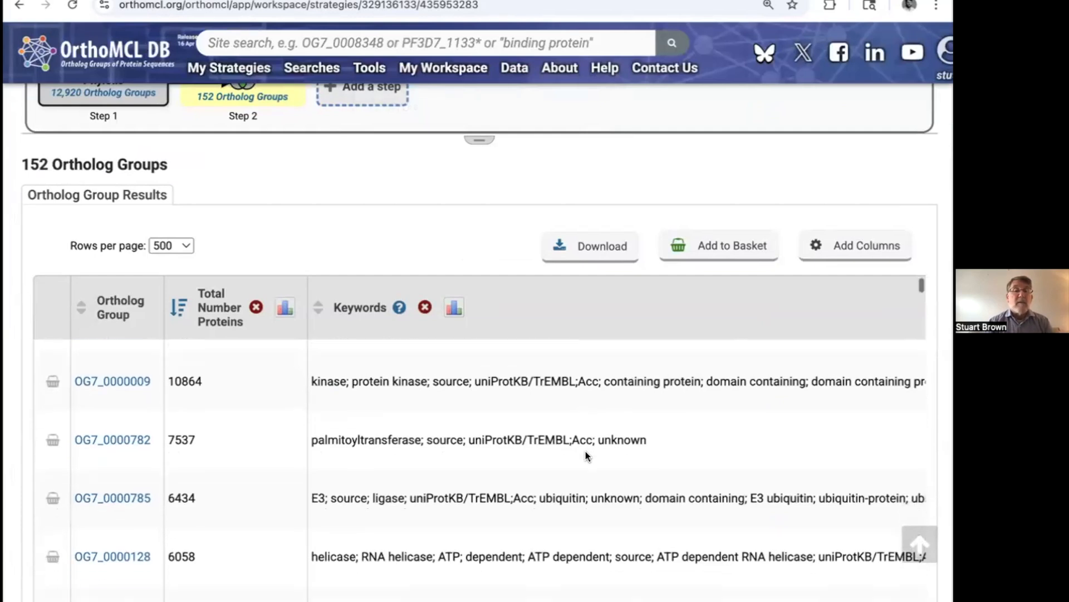
{"action": "scroll", "coordinate": [709, 430], "scroll_direction": "up", "scroll_amount": 1}
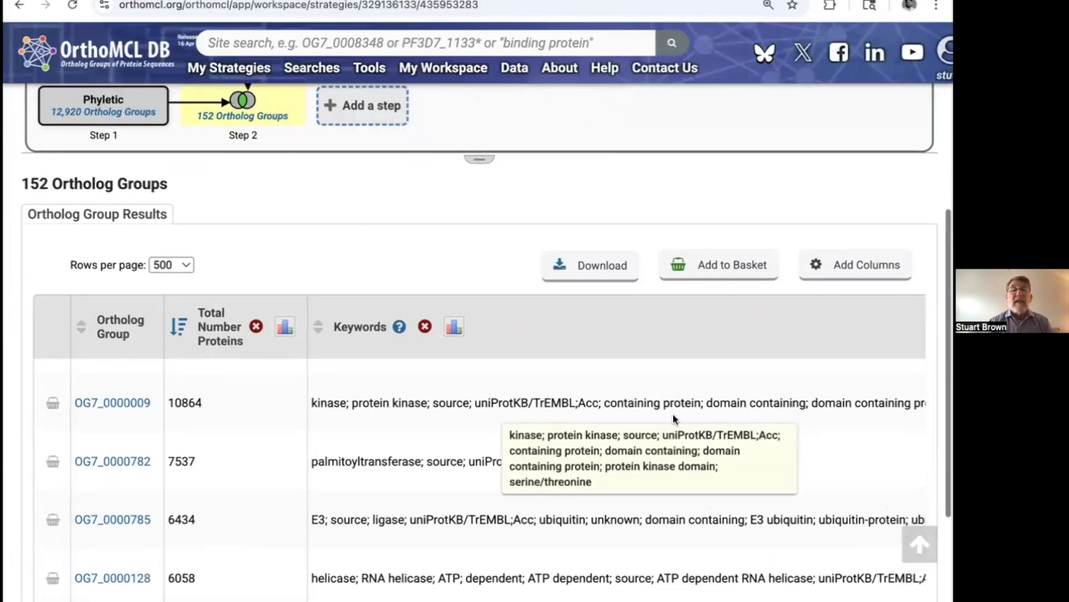
{"action": "scroll", "coordinate": [714, 557], "scroll_direction": "down", "scroll_amount": 1}
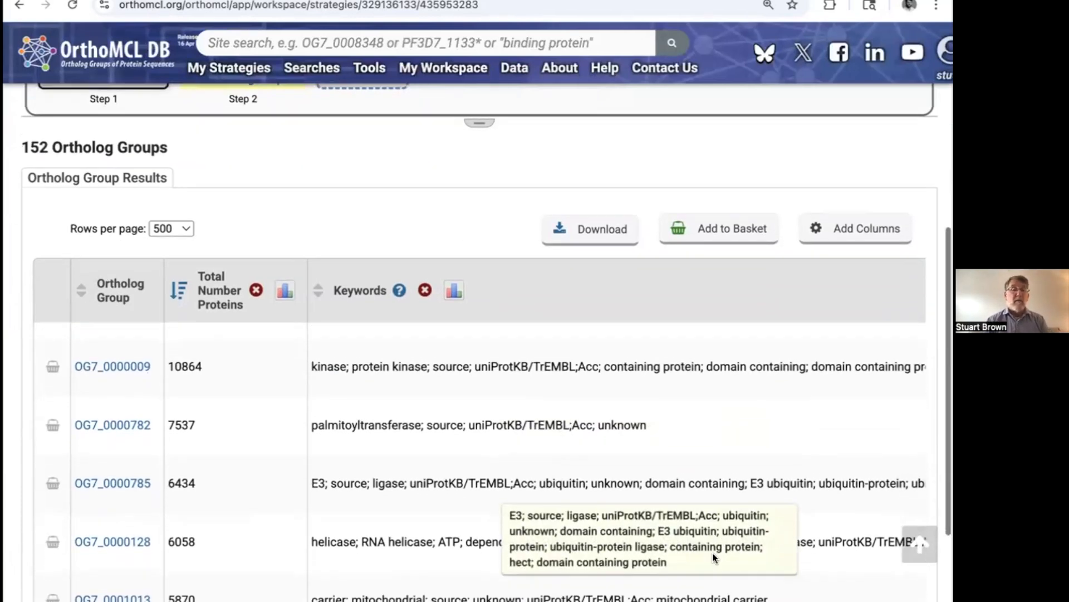
{"action": "scroll", "coordinate": [730, 450], "scroll_direction": "right", "scroll_amount": 10}
{"action": "scroll", "coordinate": [732, 454], "scroll_direction": "right", "scroll_amount": 15}
{"action": "scroll", "coordinate": [747, 392], "scroll_direction": "right", "scroll_amount": 8}
{"action": "scroll", "coordinate": [748, 393], "scroll_direction": "down", "scroll_amount": 1}
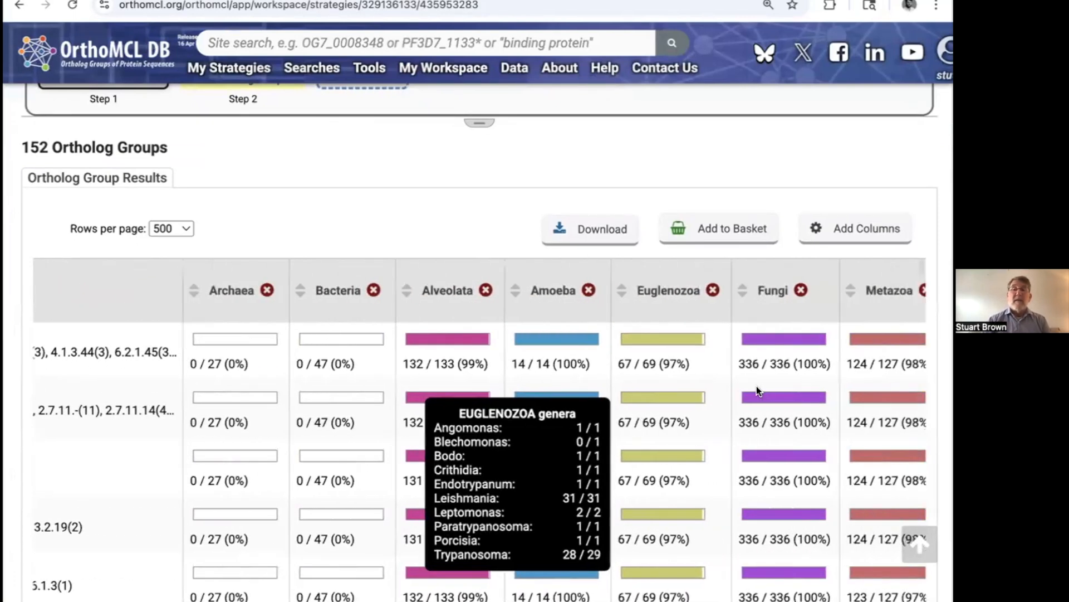
{"action": "scroll", "coordinate": [744, 413], "scroll_direction": "left", "scroll_amount": 15}
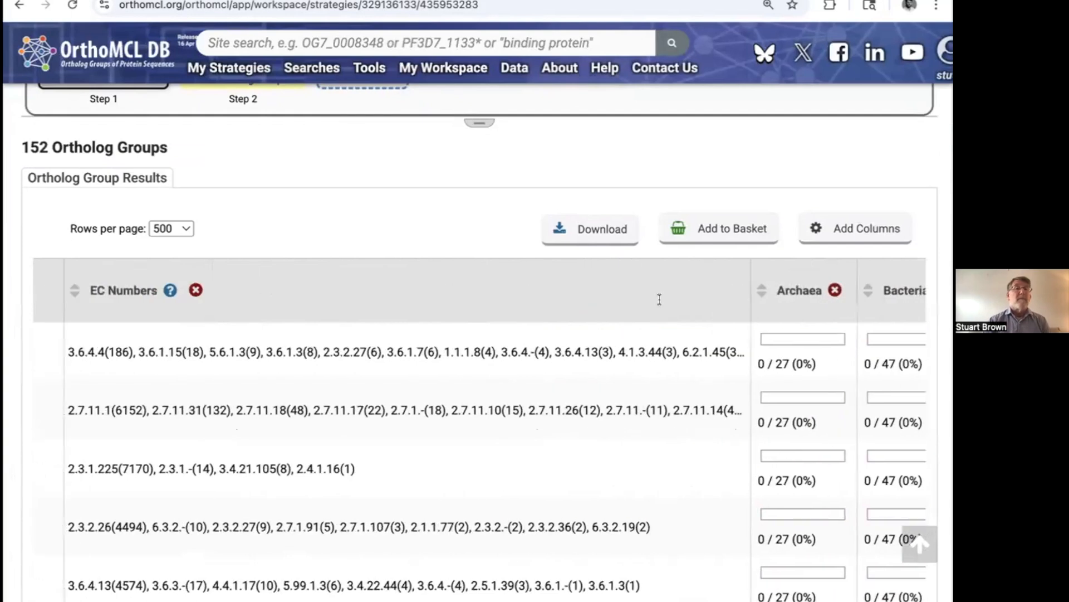